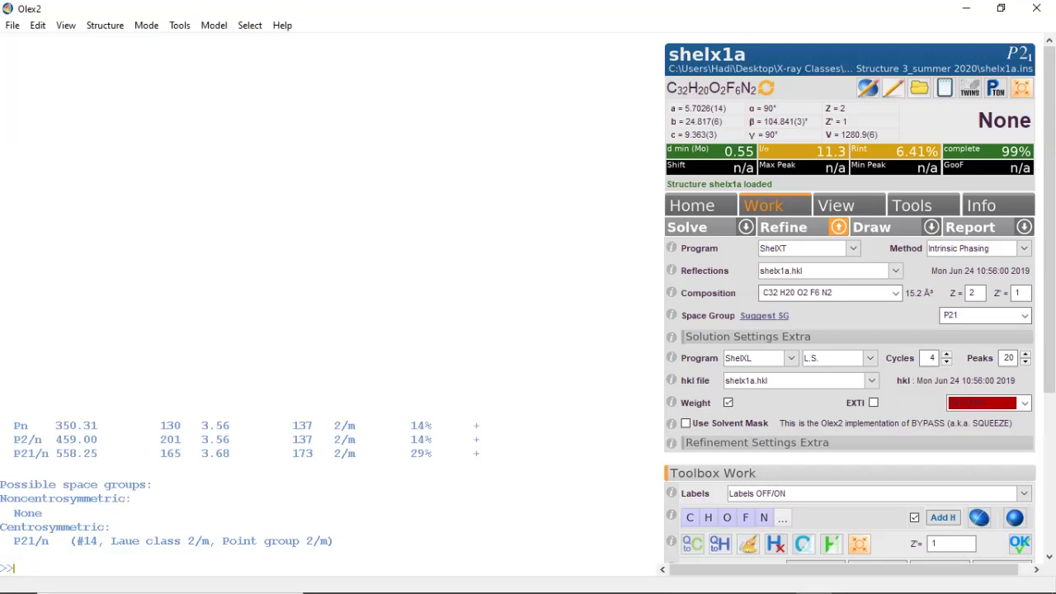
Step: Set the space group for the structure solution to P21/n
double_click(957, 315)
type("P21/n")
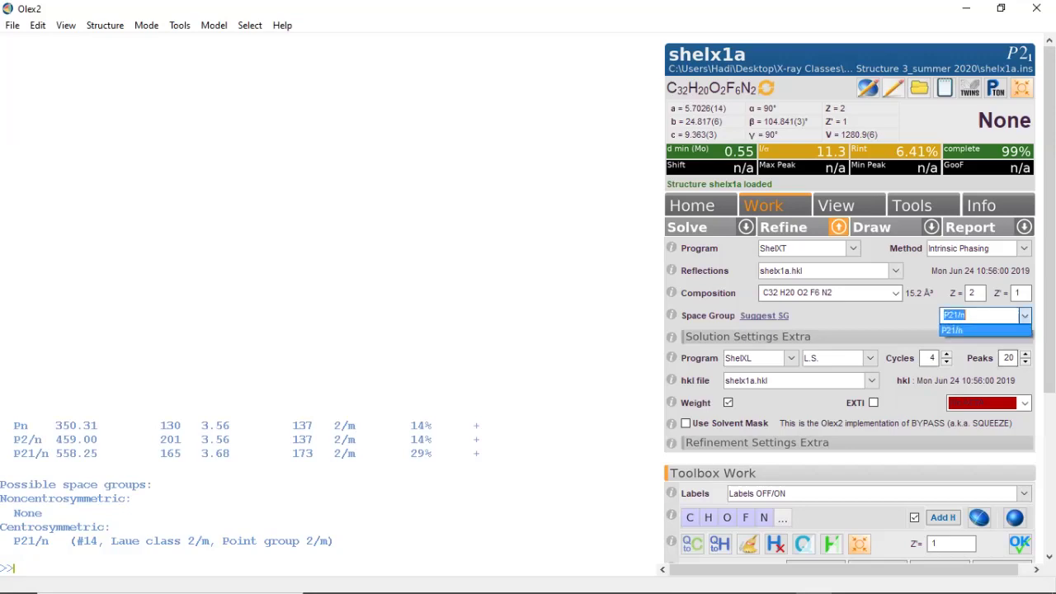
key("Return")
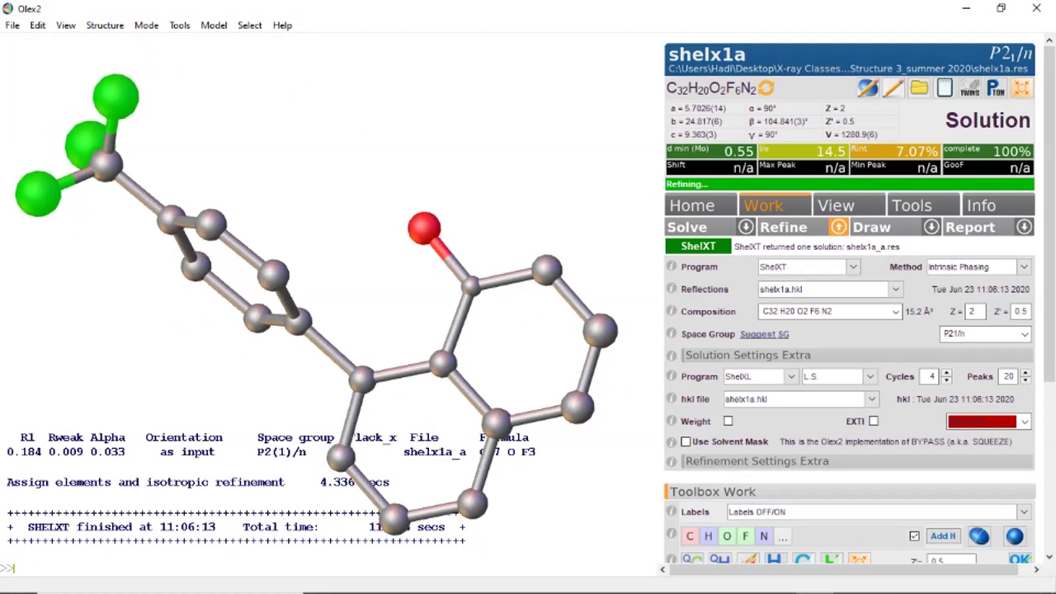
Step: Rename the oxygen atom as O1 and the three fluorine atoms as F1, F2 and F3 in naming mode
left_click(146, 25)
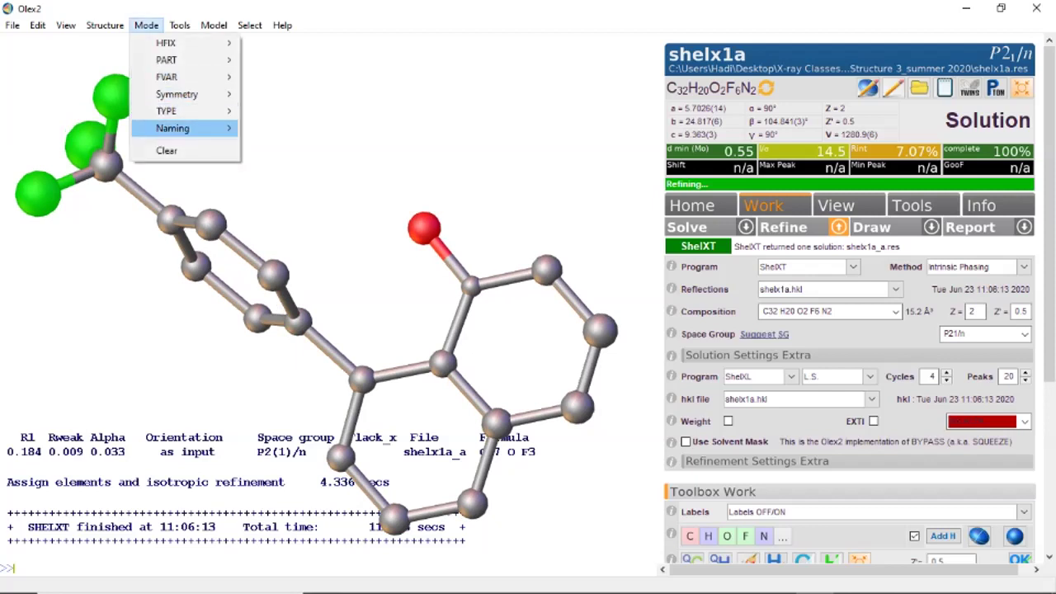
left_click(328, 128)
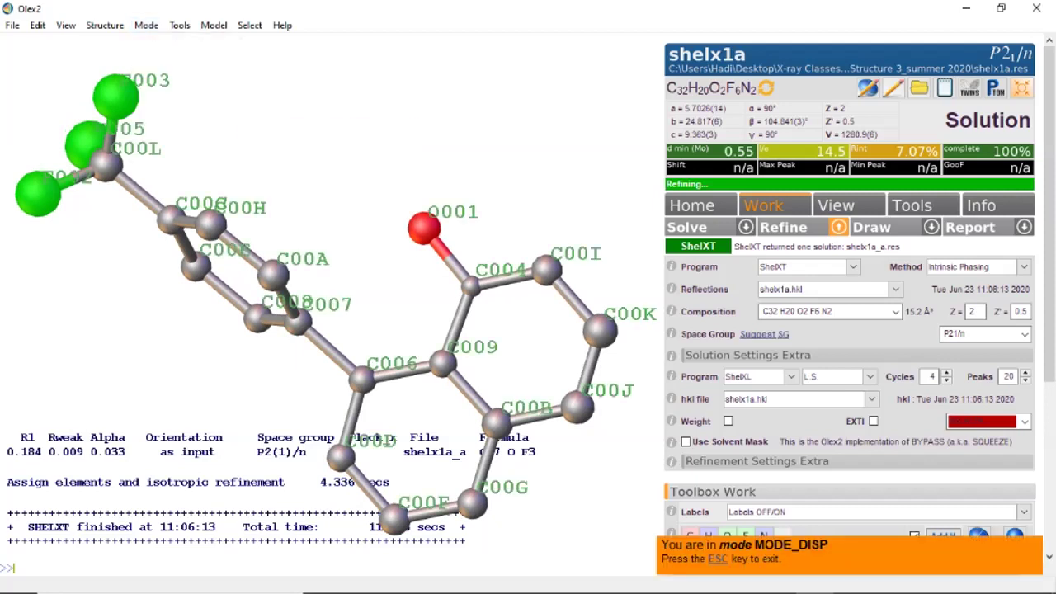
left_click(146, 24)
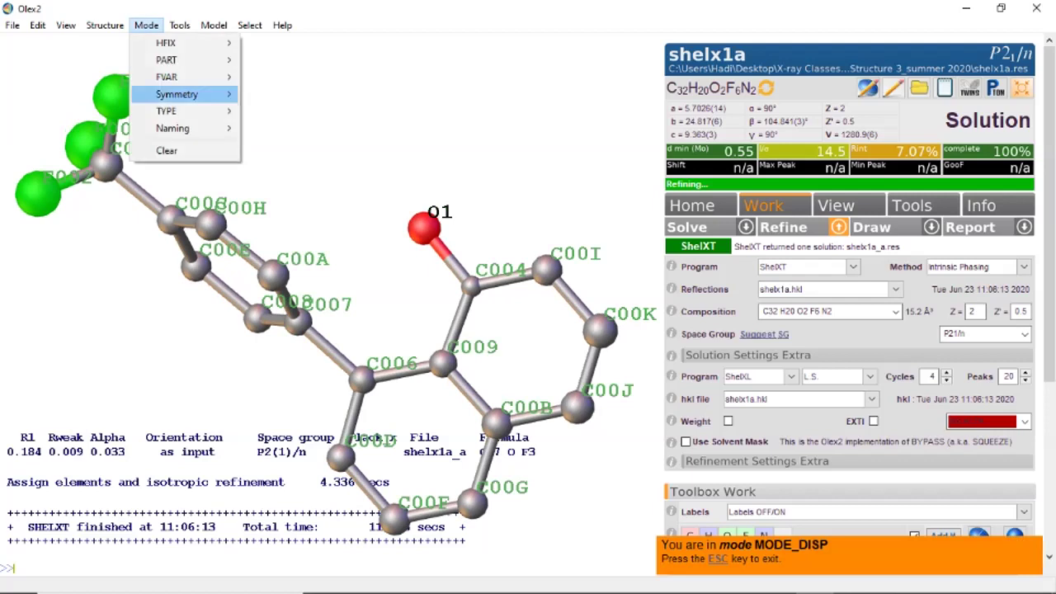
mouse_move(173, 128)
left_click(320, 128)
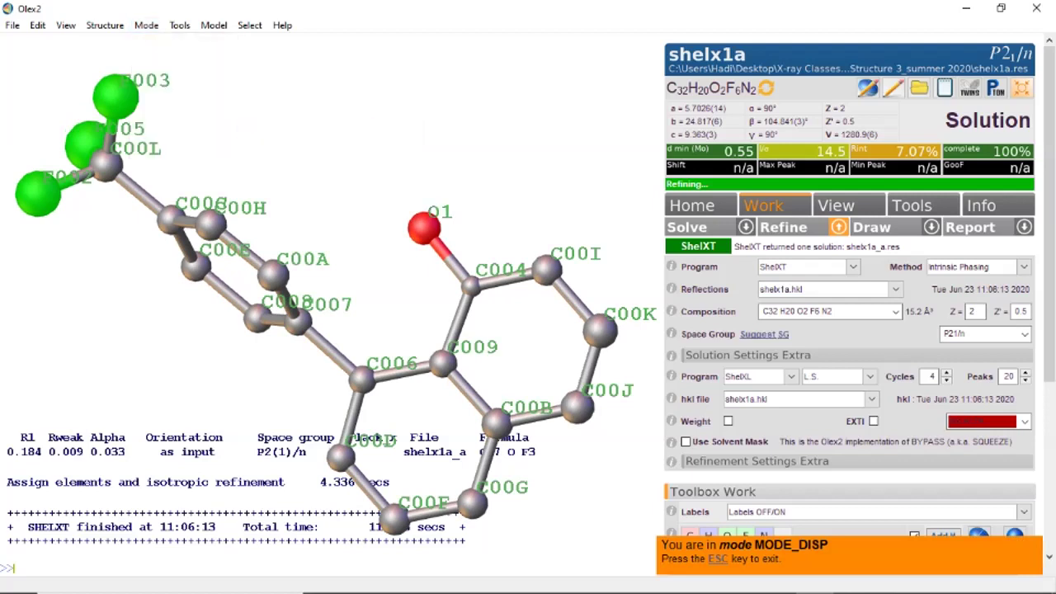
left_click(115, 96)
left_click(86, 142)
left_click(37, 191)
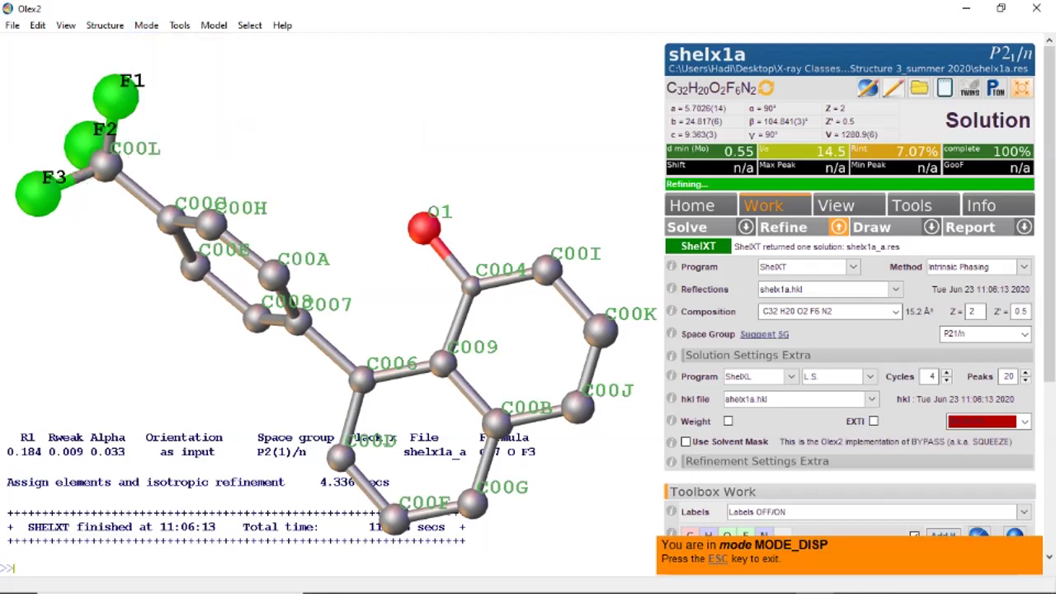
Step: Number the carbon atoms of the fused two-ring core consecutively from C1 to C10, ending at the carbon bonded to the oxygen
left_click(146, 25)
mouse_move(173, 128)
left_click(320, 128)
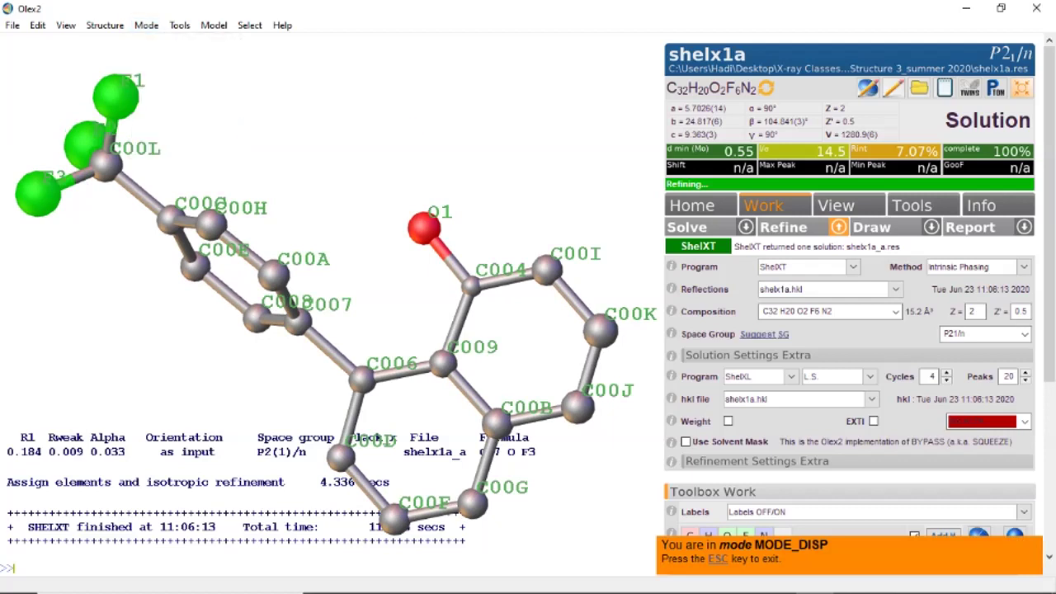
left_click(443, 363)
left_click(360, 377)
left_click(340, 455)
left_click(395, 518)
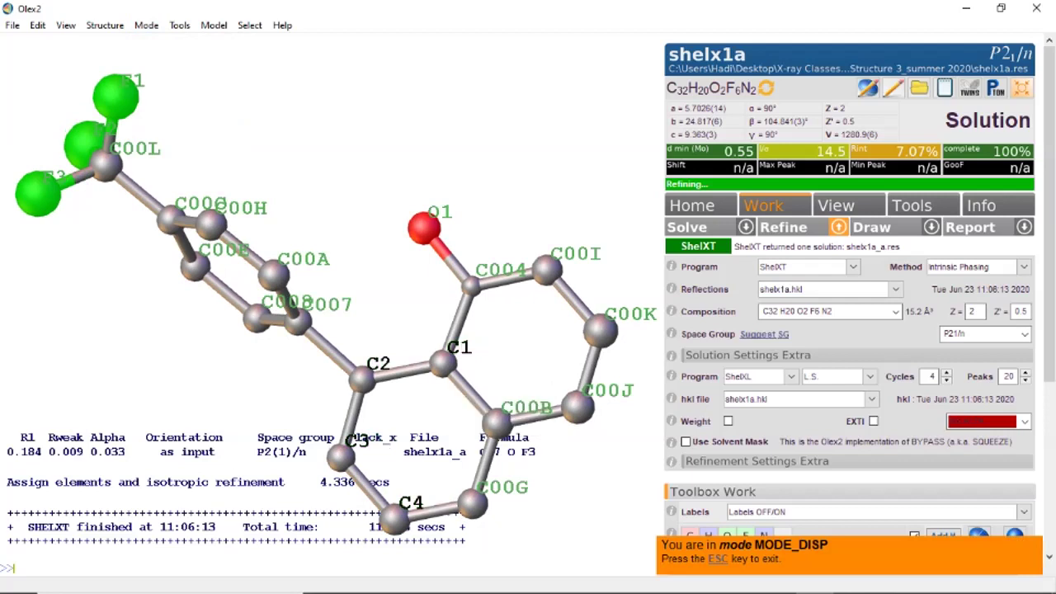
left_click(472, 503)
left_click(496, 421)
left_click(579, 406)
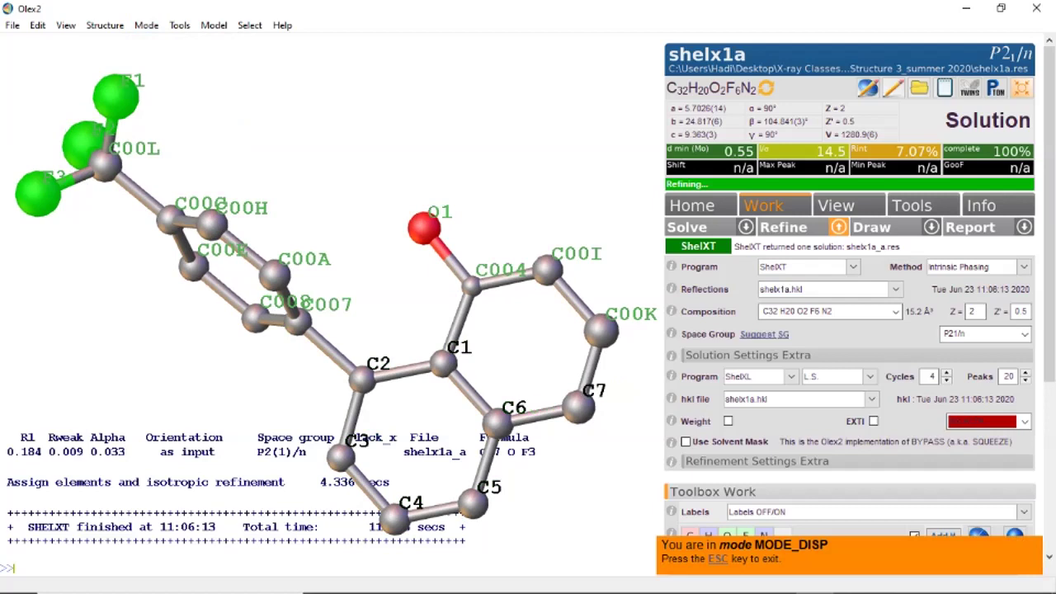
left_click(601, 328)
left_click(546, 268)
left_click(471, 285)
Step: Number the phenyl ring carbons C11 to C16, continue the numbering on the trifluoromethyl carbon, and leave naming mode
left_click(297, 320)
left_click(275, 273)
left_click(212, 222)
left_click(171, 218)
left_click(192, 266)
left_click(256, 318)
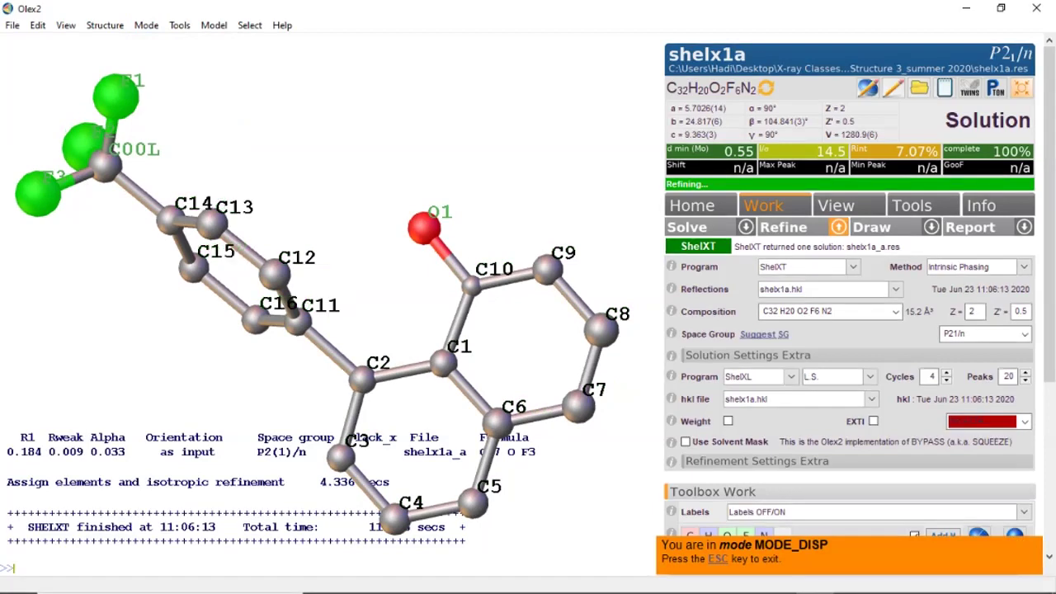
left_click(104, 165)
key("Escape")
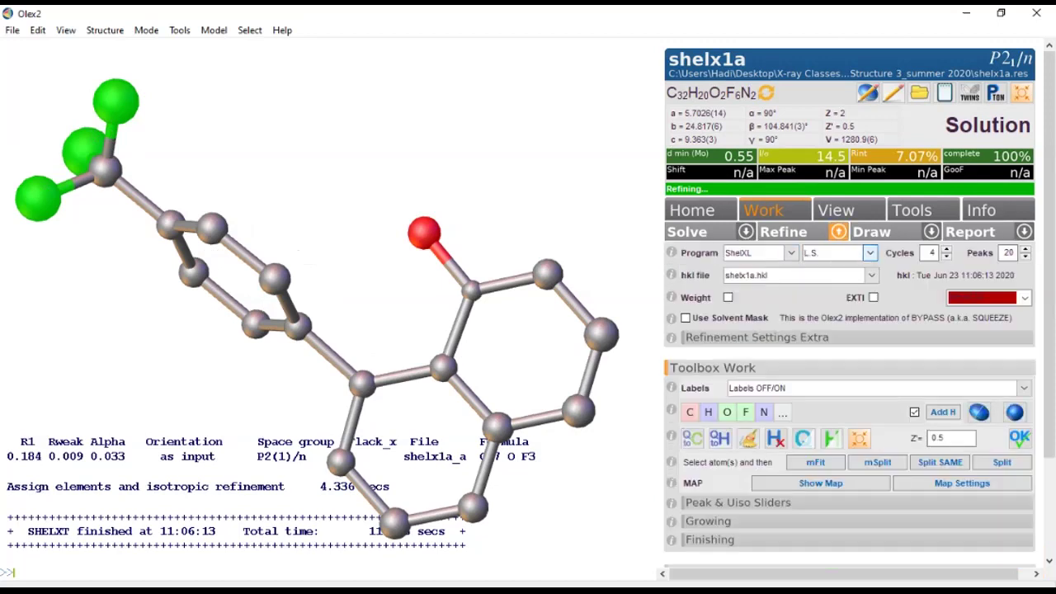
Step: Set the refinement to 6 cycles and enable the ACTA option
double_click(931, 252)
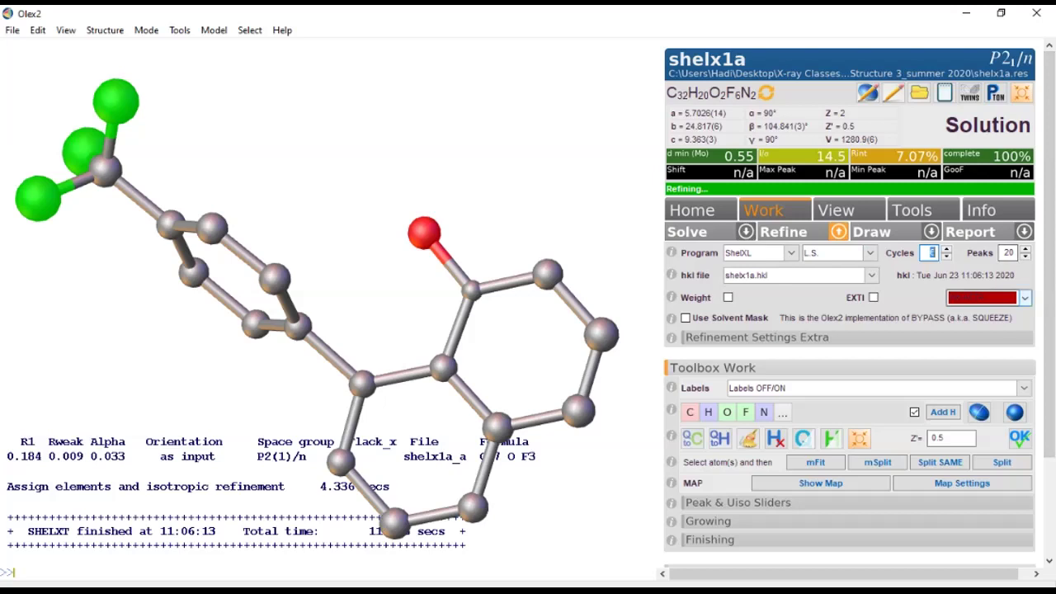
left_click(1024, 297)
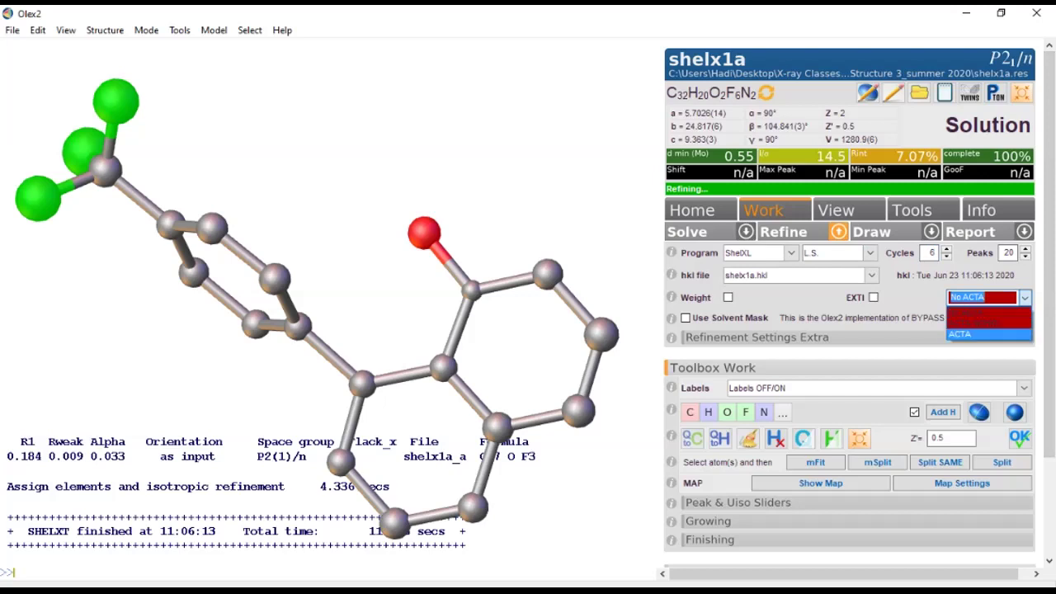
key("Return")
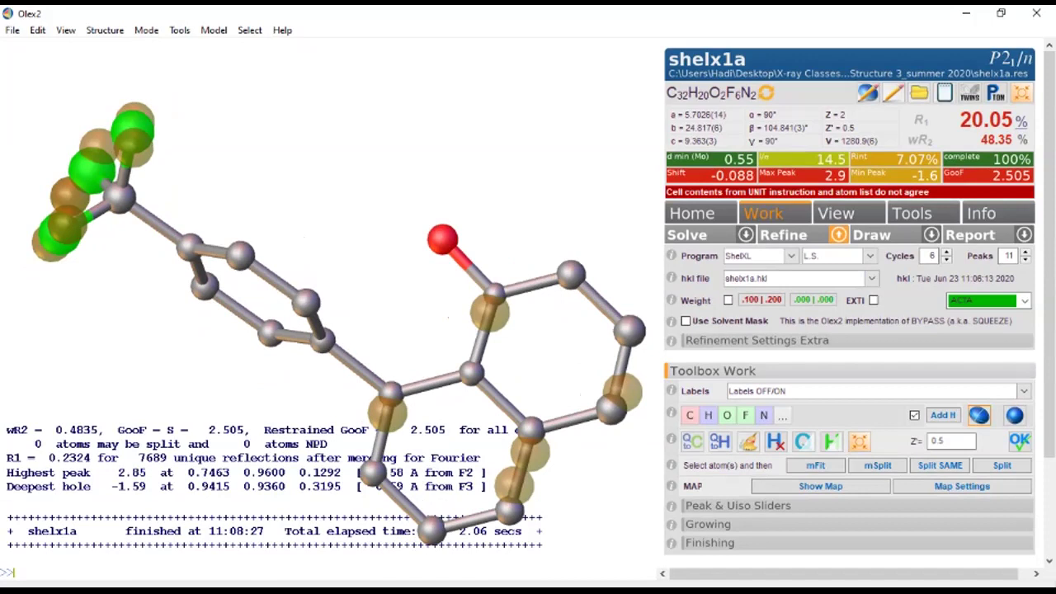
left_click(214, 30)
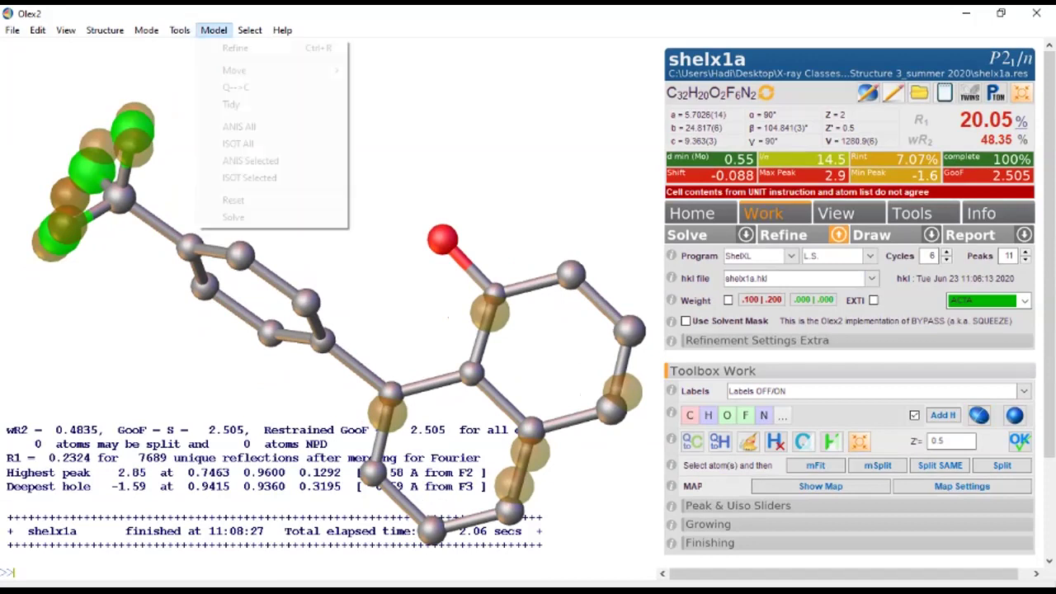
key("Escape")
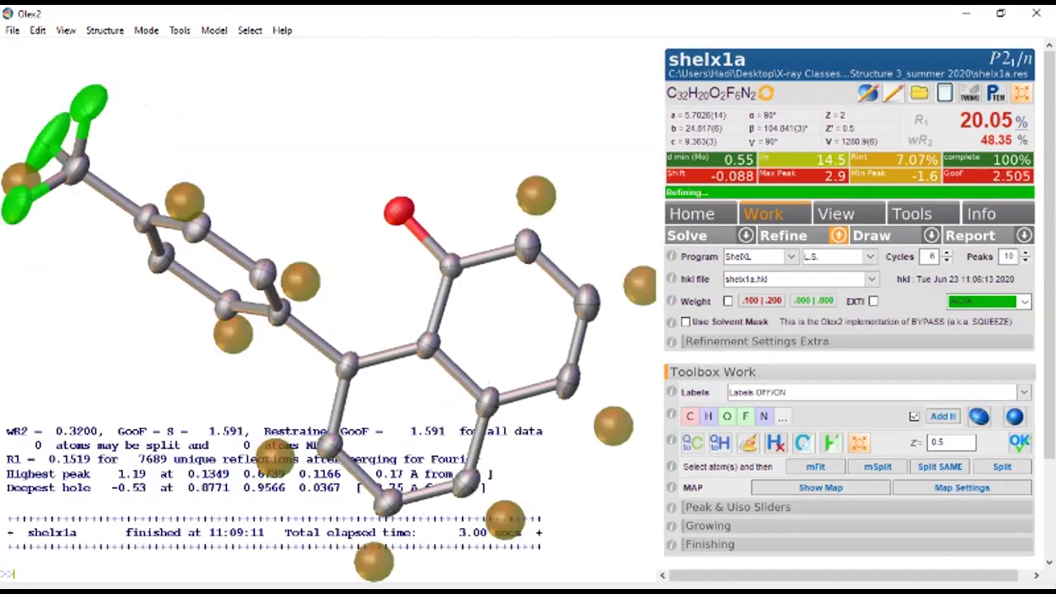
right_click(252, 385)
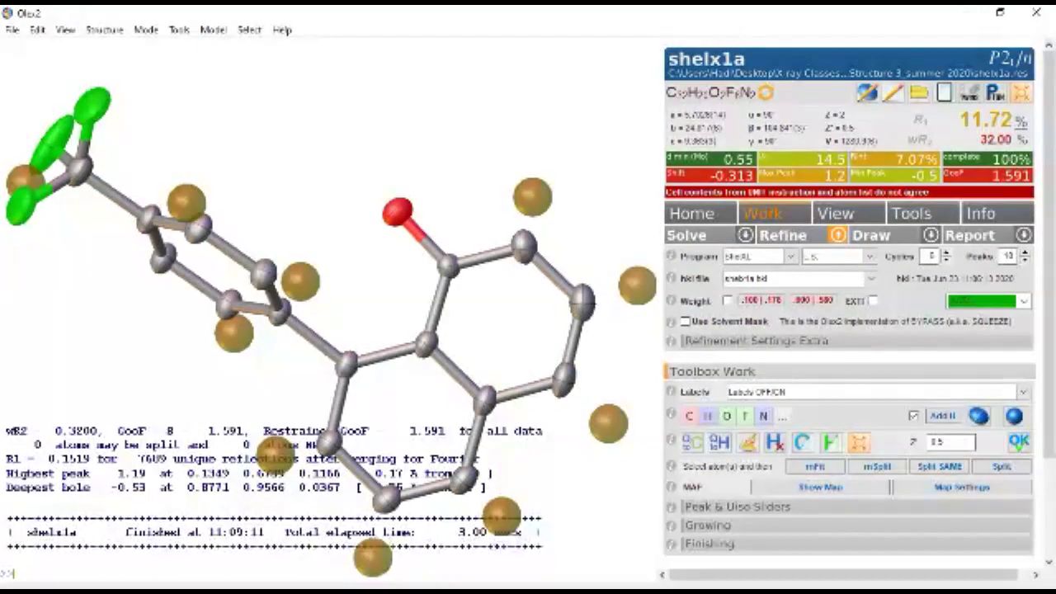
right_click(253, 364)
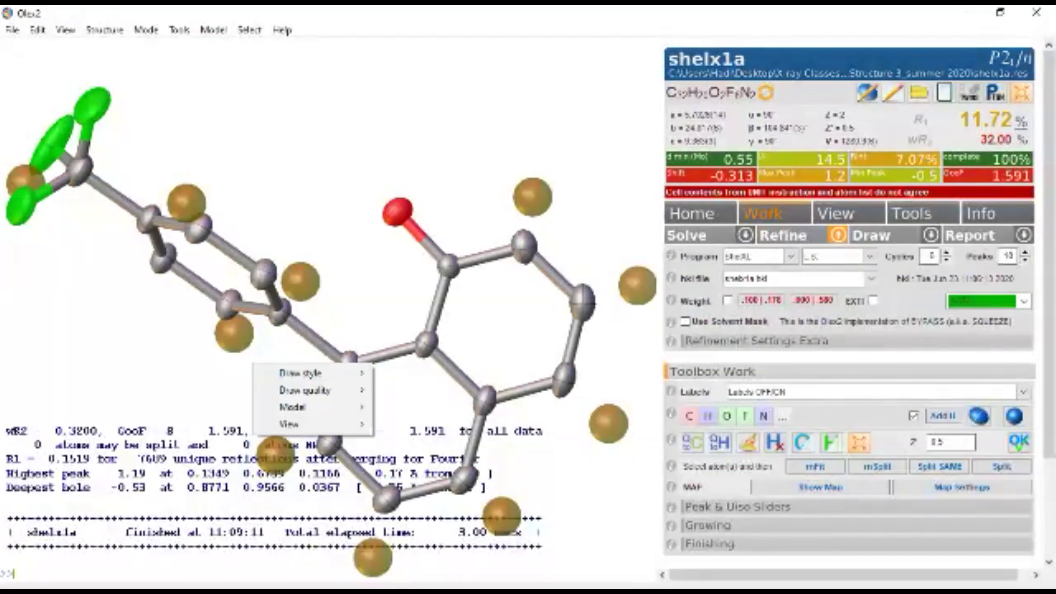
key("Escape")
scroll(314, 314, "down", 2)
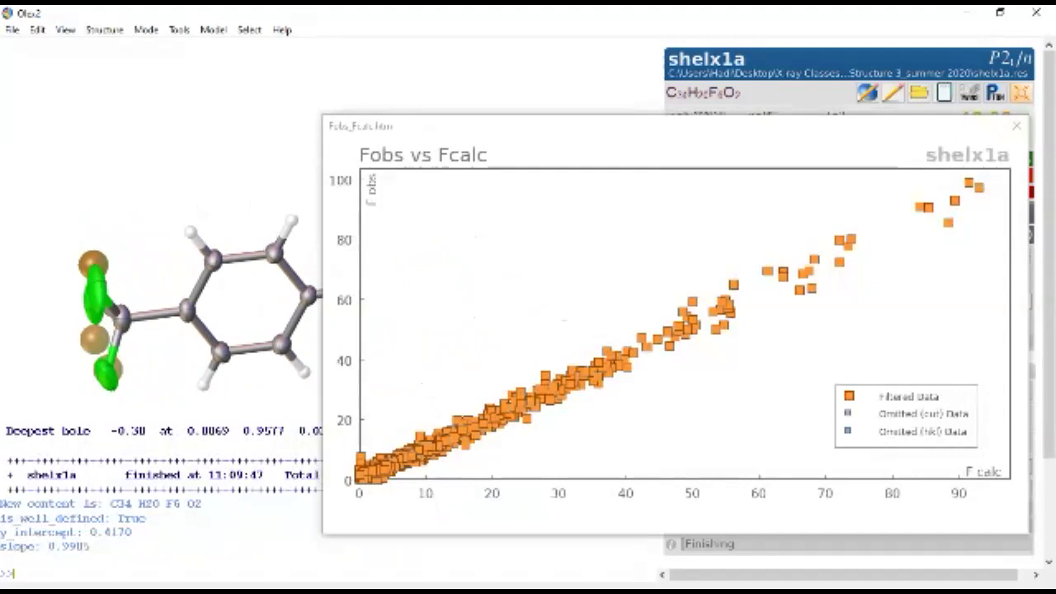
Step: Close the Fobs vs Fcalc plot and review the list of bad reflections
mouse_move(948, 223)
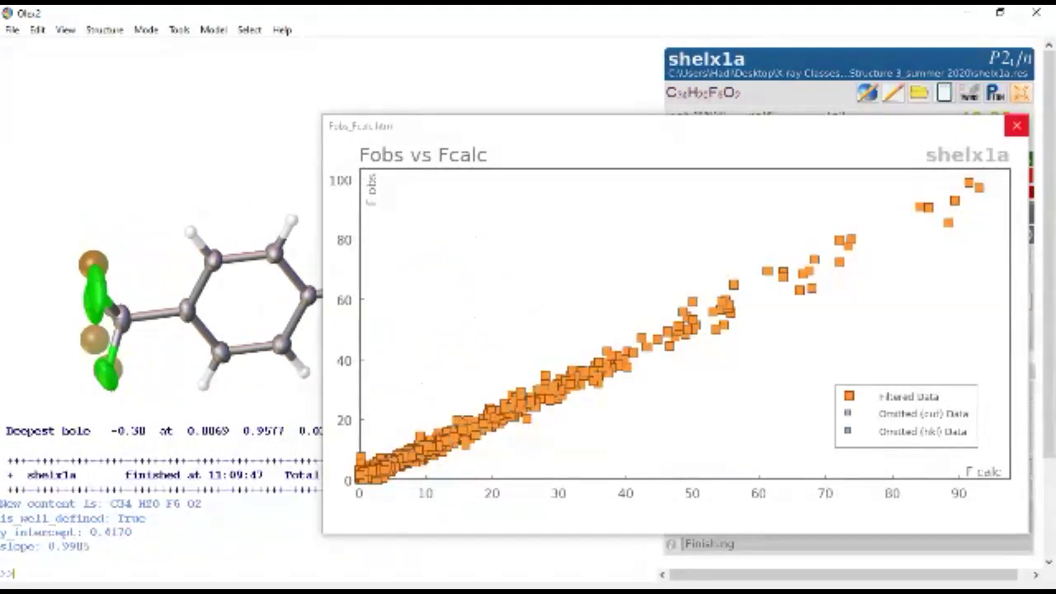
left_click(1017, 125)
left_click(718, 333)
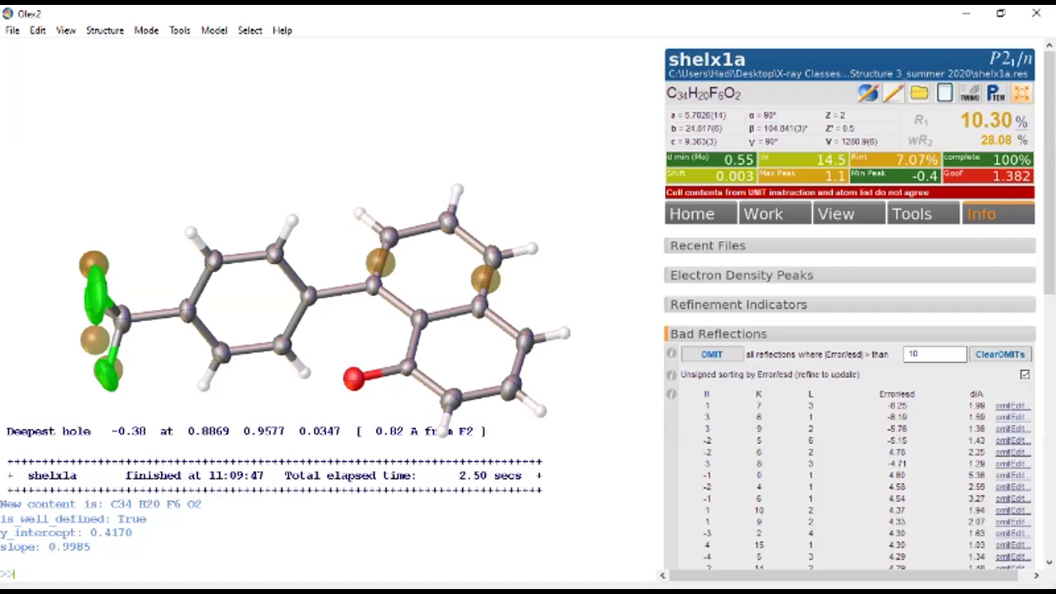
left_click(718, 333)
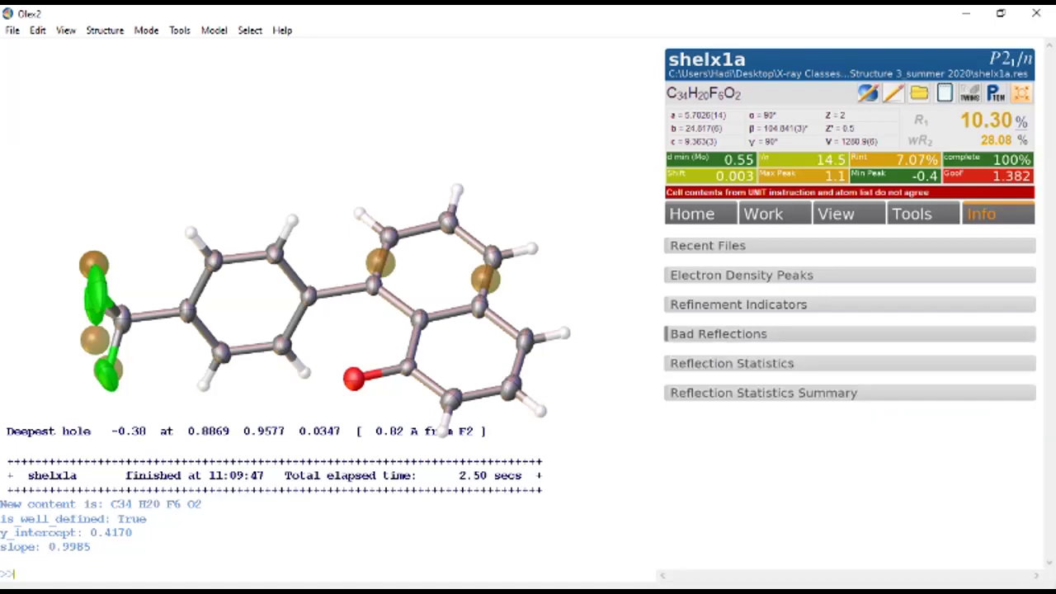
Step: Plot I/sigma vs resolution from the reflection statistics, examine where the data fall below the 3 sigma line, and close the plot
left_click(732, 363)
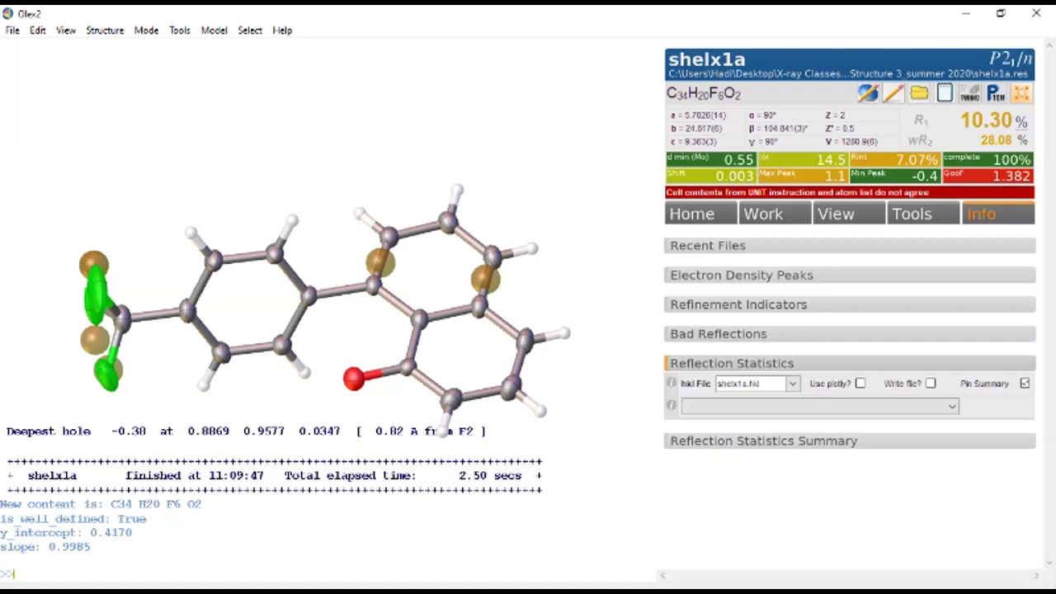
left_click(817, 406)
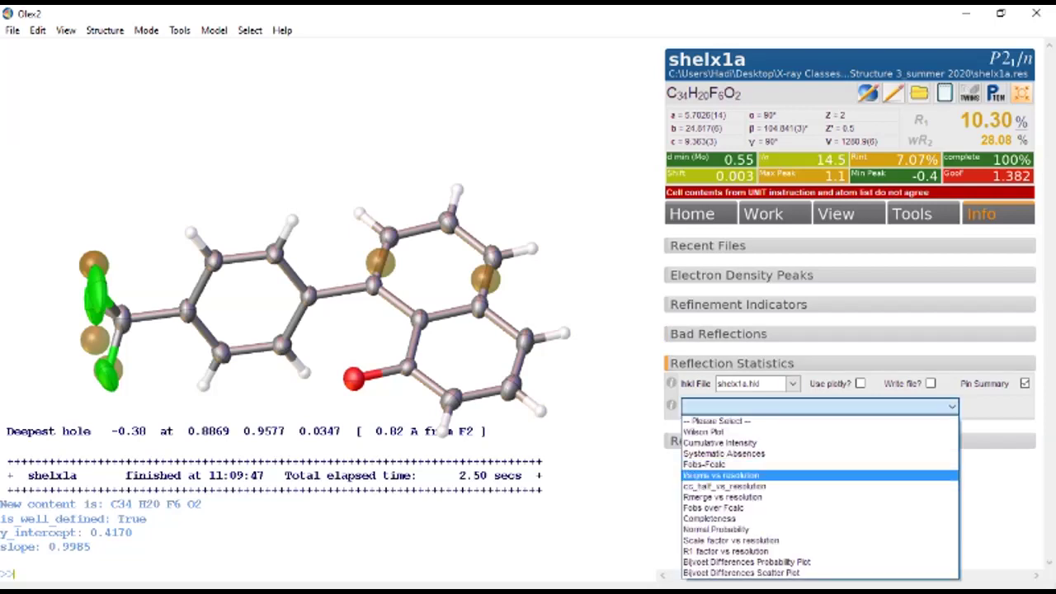
left_click(721, 476)
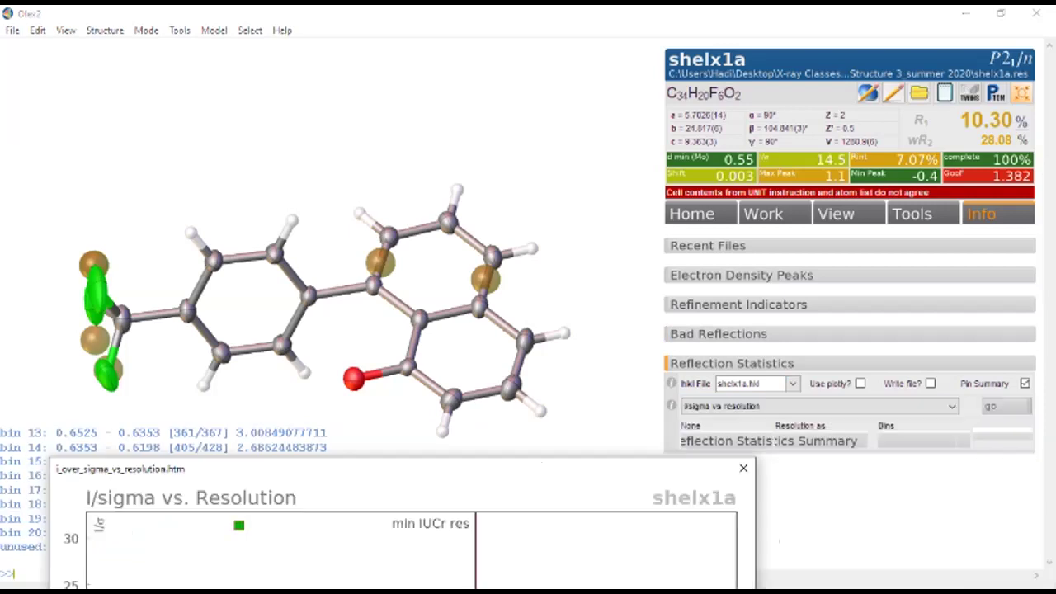
left_click_drag(624, 475, 650, 143)
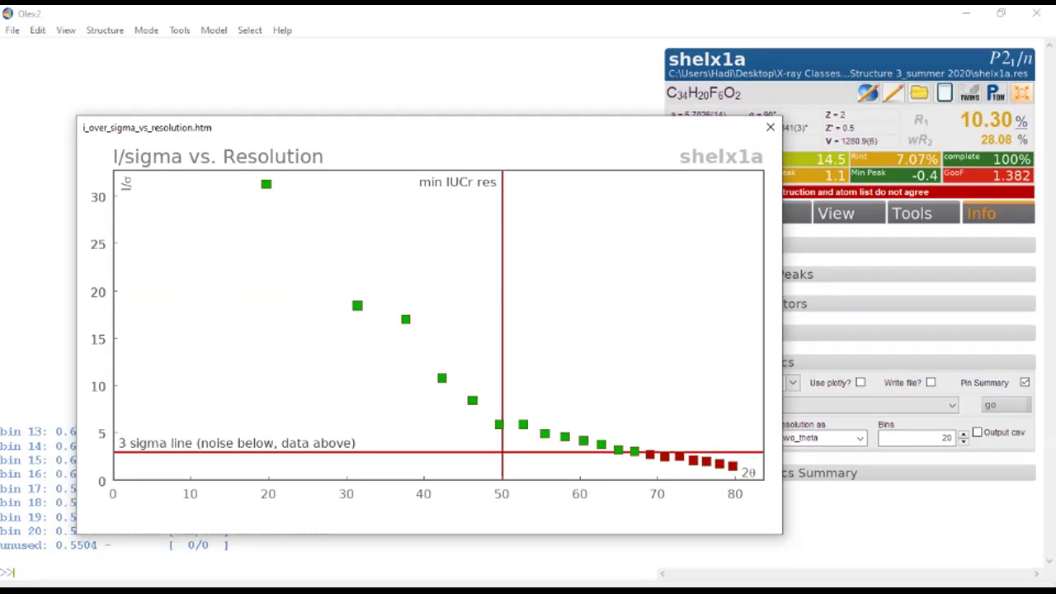
mouse_move(649, 456)
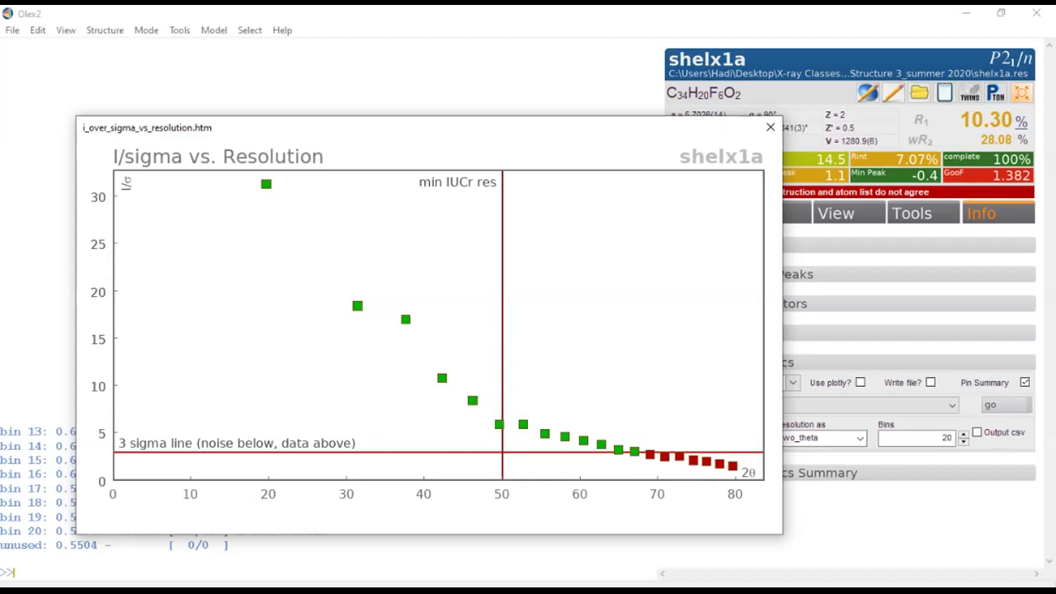
left_click(770, 127)
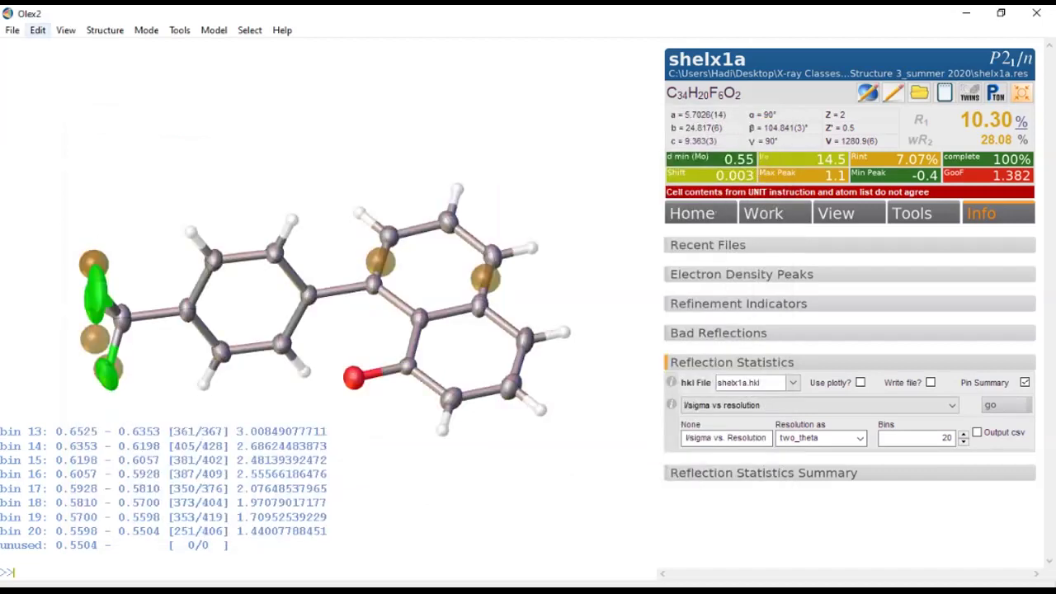
Step: Add the instruction OMIT -3 55 below the fmap line in the refinement instructions and rerun the refinement
left_click(38, 29)
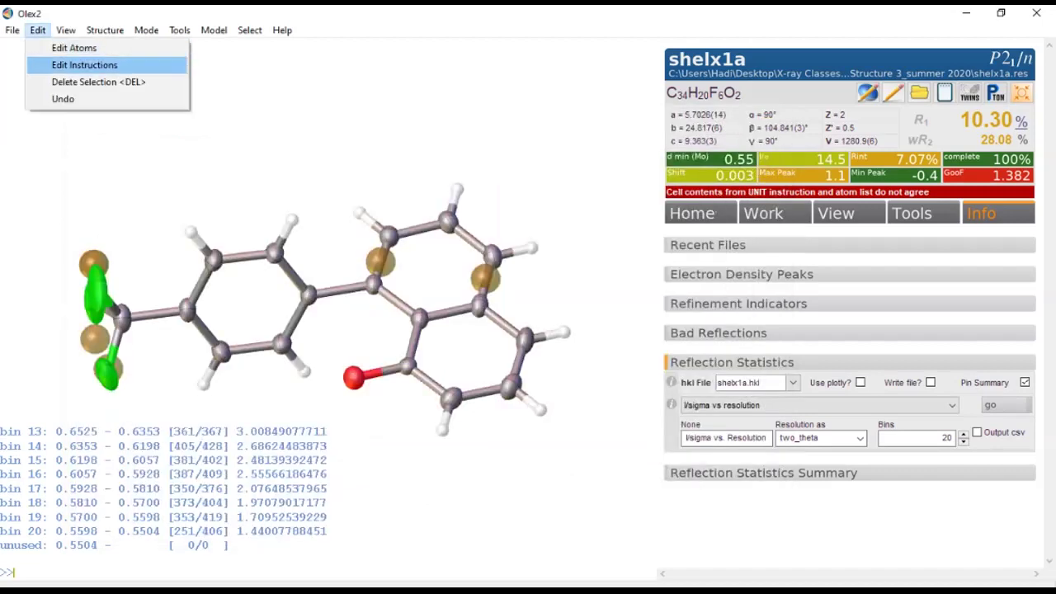
left_click(84, 65)
scroll(525, 289, "down", 2)
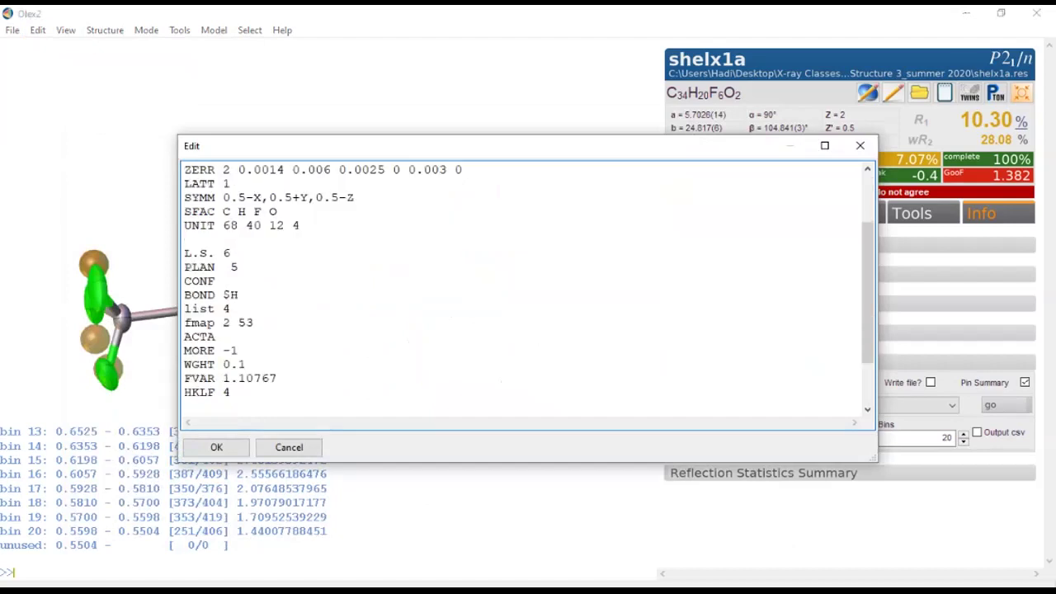
key("Return")
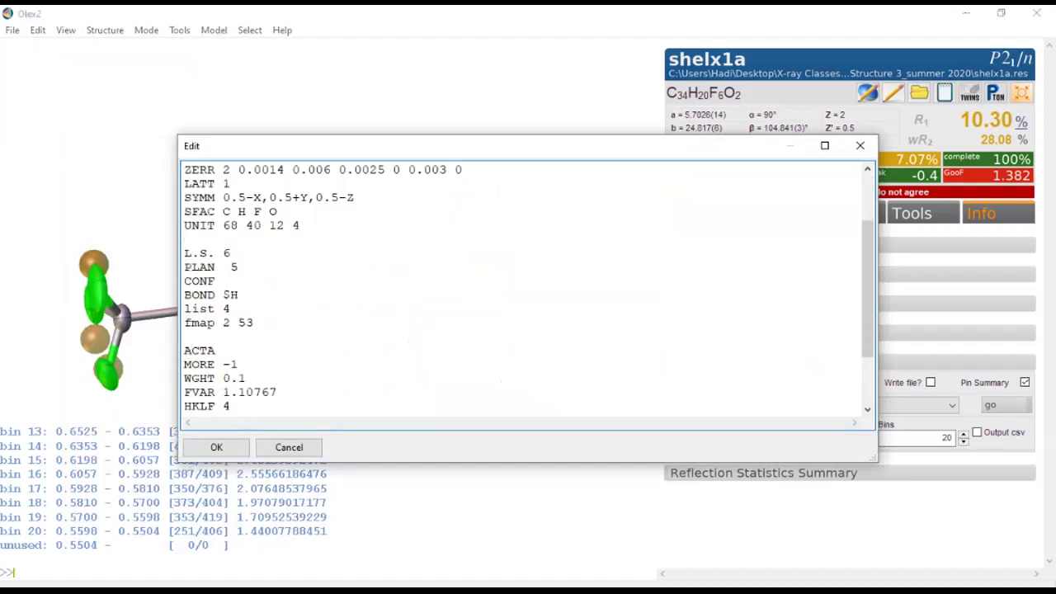
type("OMIT -3 55")
left_click(233, 450)
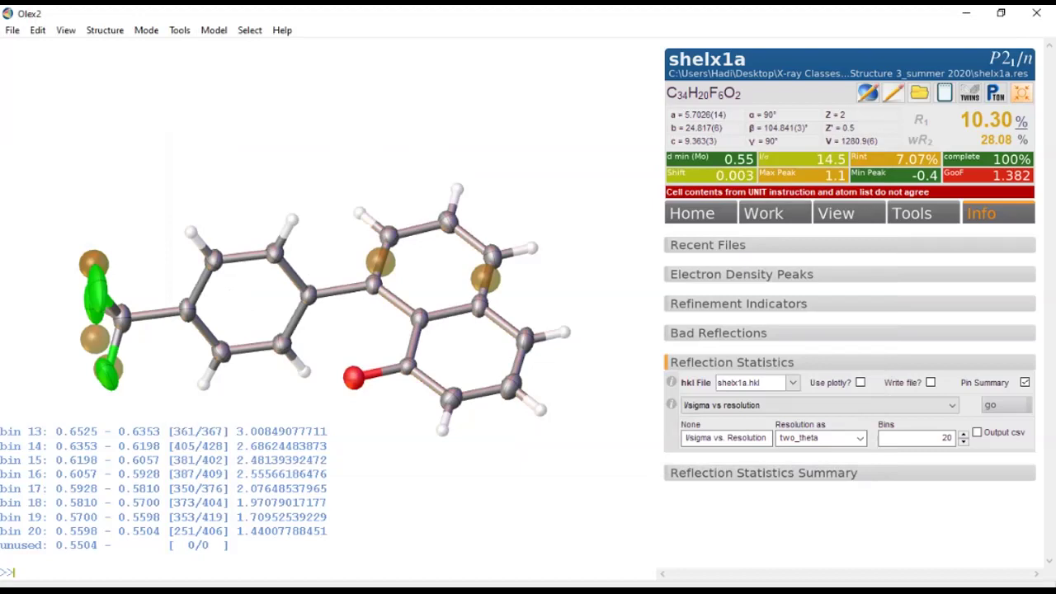
left_click(764, 213)
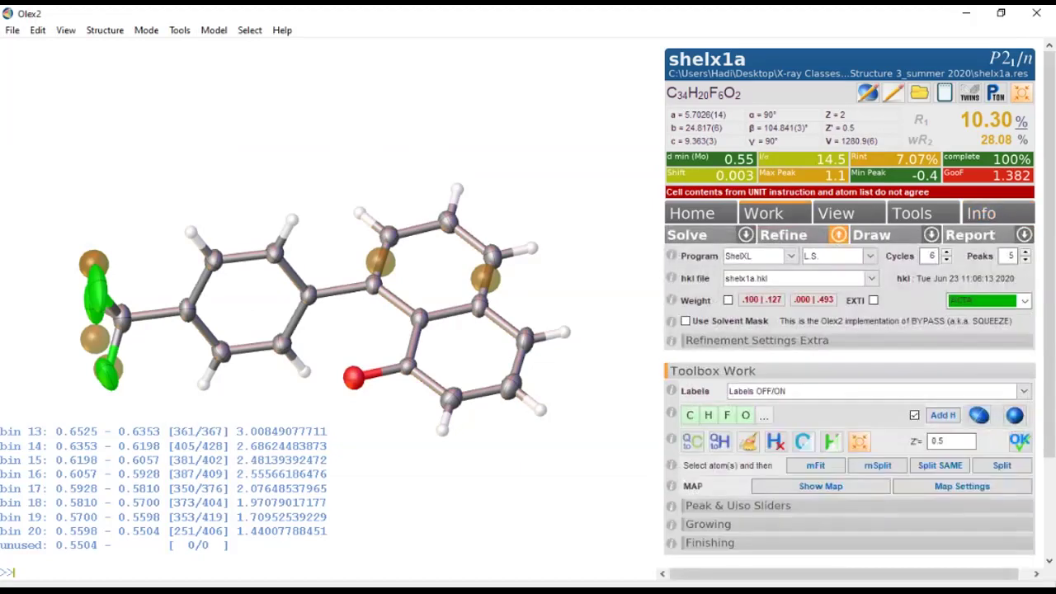
left_click(784, 235)
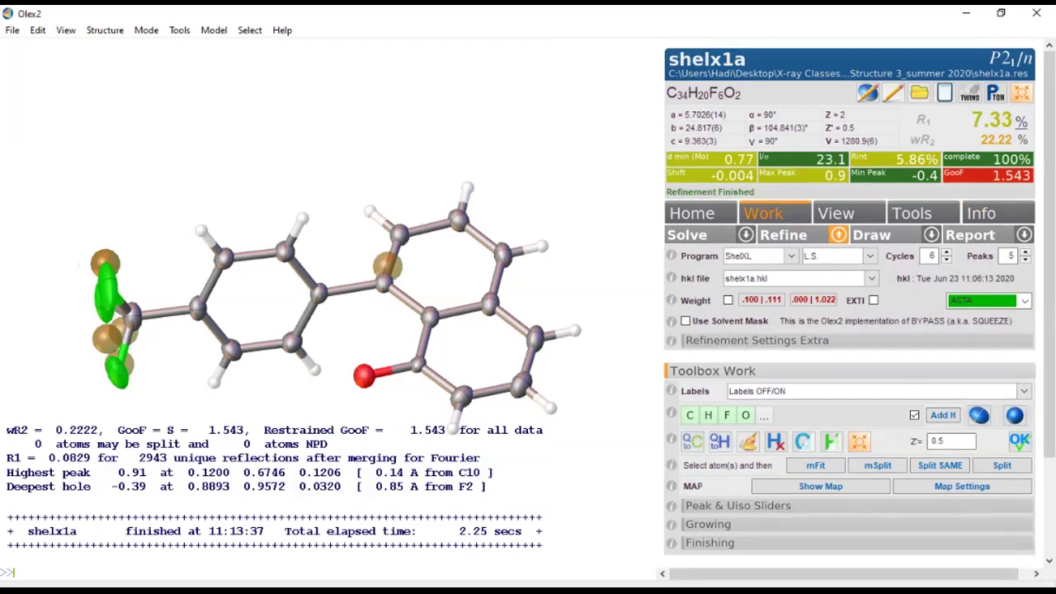
Step: Review the list of bad reflections for the latest refinement and return to the refinement settings
left_click(981, 213)
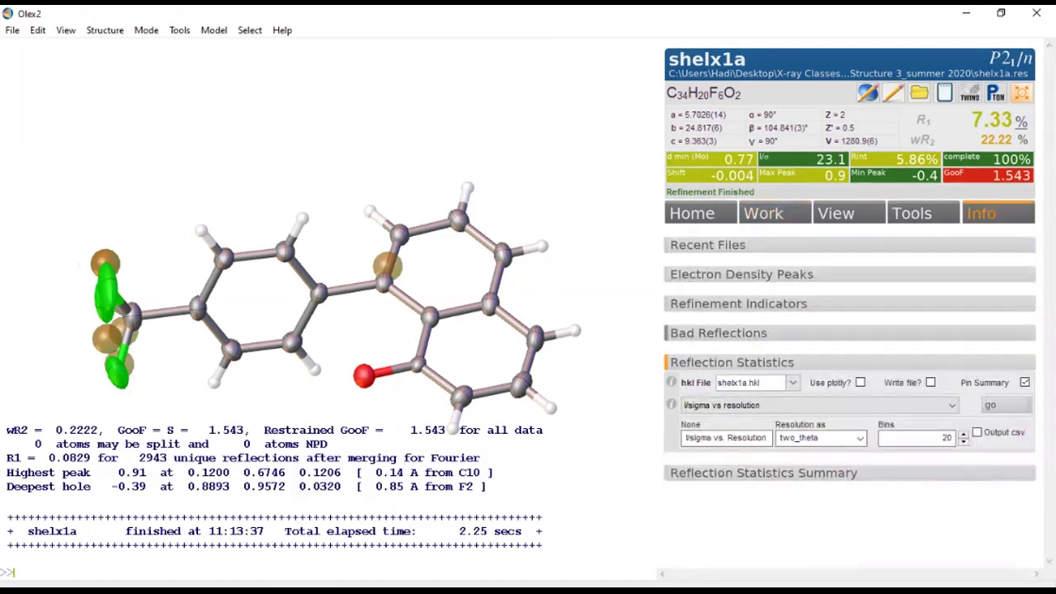
left_click(718, 333)
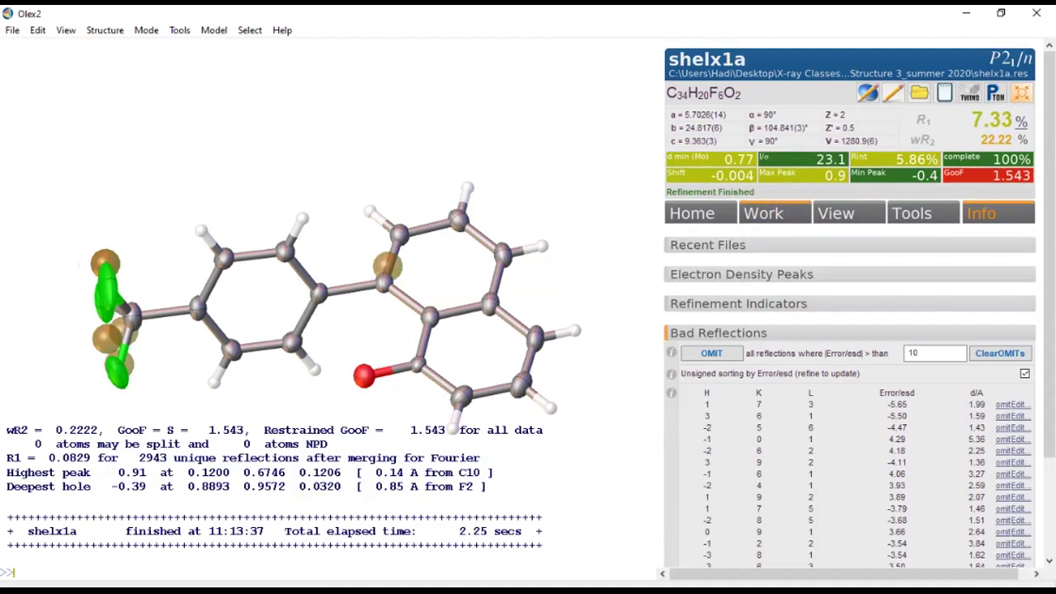
left_click(763, 213)
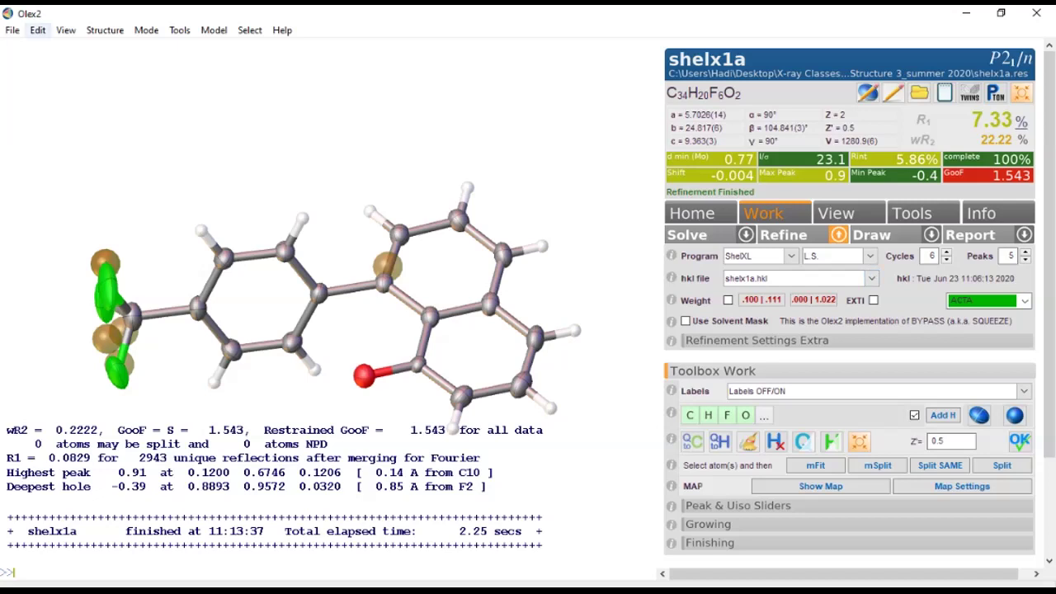
Step: Change the weighting line in the refinement instructions to WGHT 0.07 1 and rerun the refinement
left_click(38, 30)
left_click(84, 65)
scroll(524, 289, "down", 4)
left_click_drag(238, 295, 246, 295)
type("07")
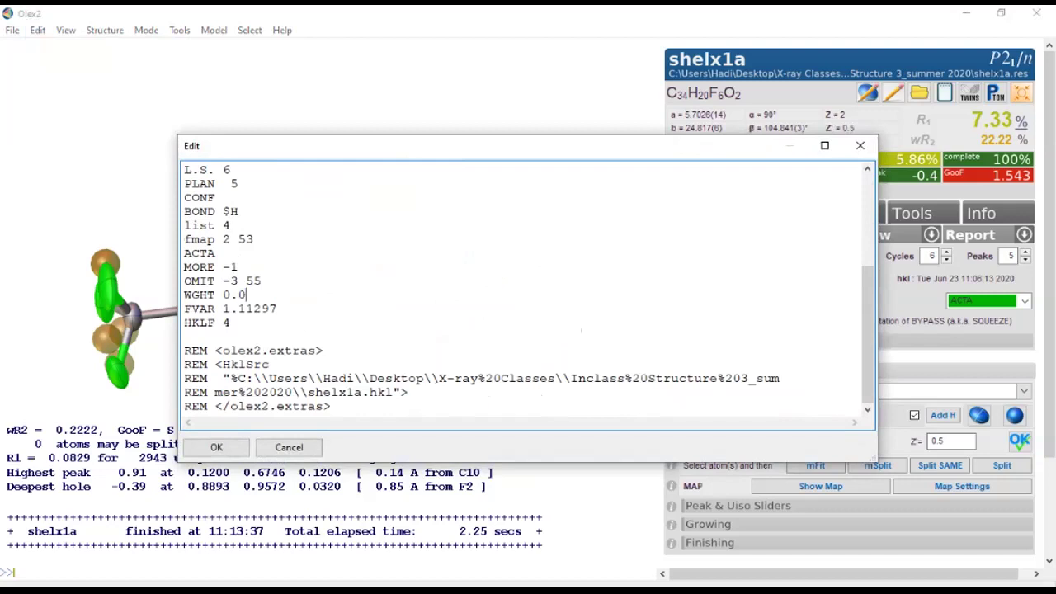
key("End")
type("1")
left_click(222, 294)
key("shift+Right")
key("shift+Right")
key("shift+Right")
key("shift+Right")
key("Right")
key("Right")
key("Right")
key("shift+Right")
left_click(217, 448)
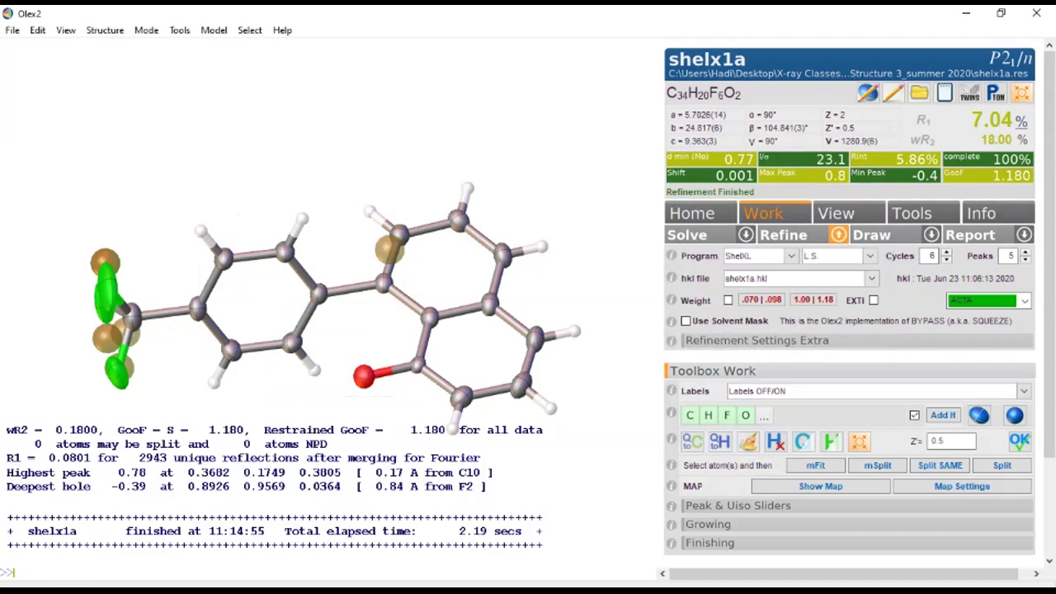
Step: Check the bad reflections list and refine again with the weighting instruction set to WGHT 0.05 2
left_click(982, 213)
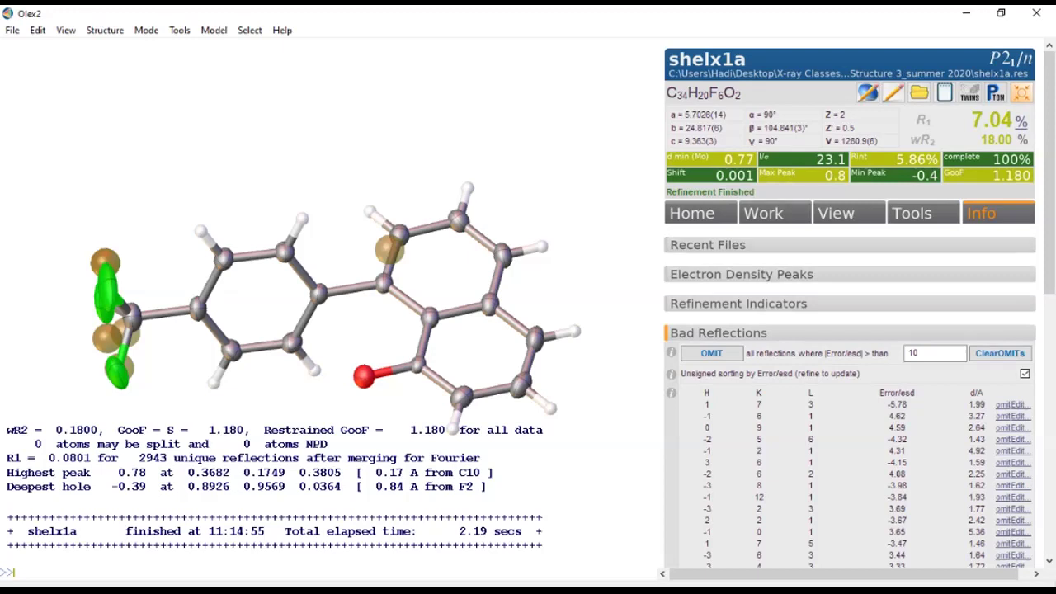
left_click(763, 213)
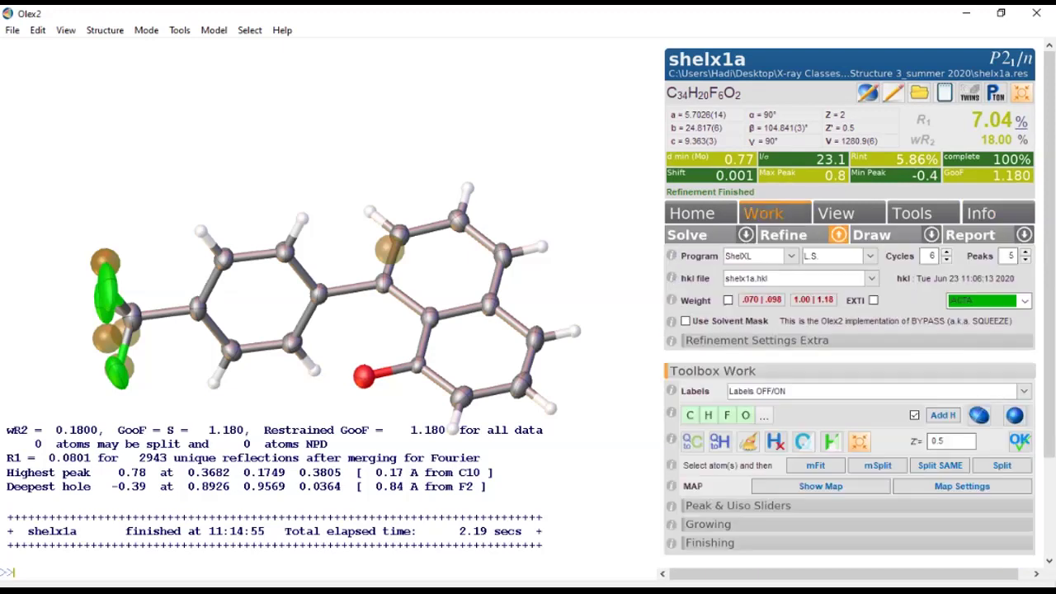
left_click(38, 30)
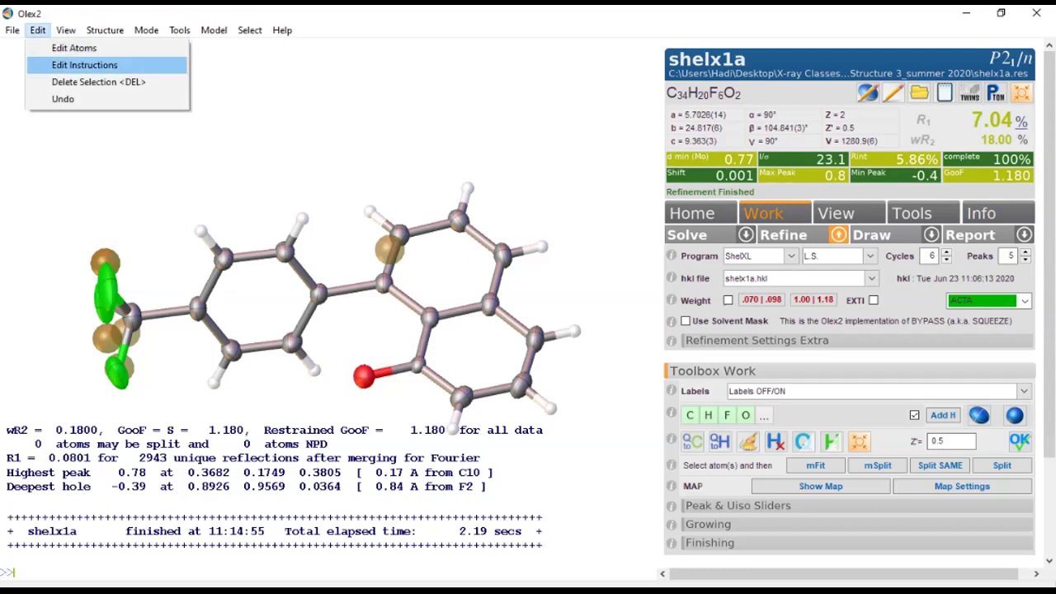
left_click(84, 64)
left_click_drag(255, 337, 245, 337)
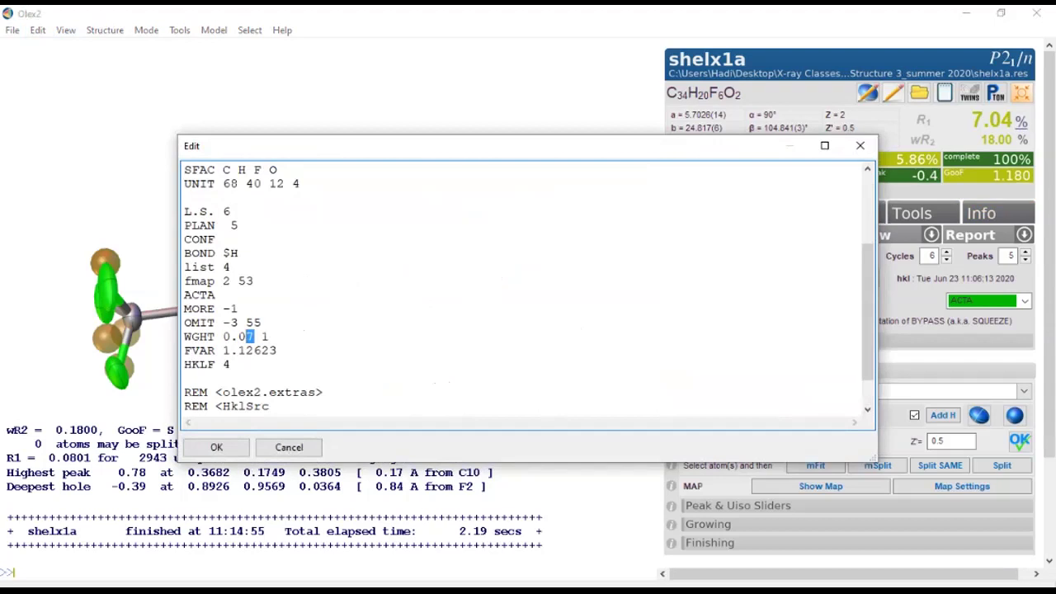
type("5")
left_click_drag(271, 337, 262, 336)
type("2")
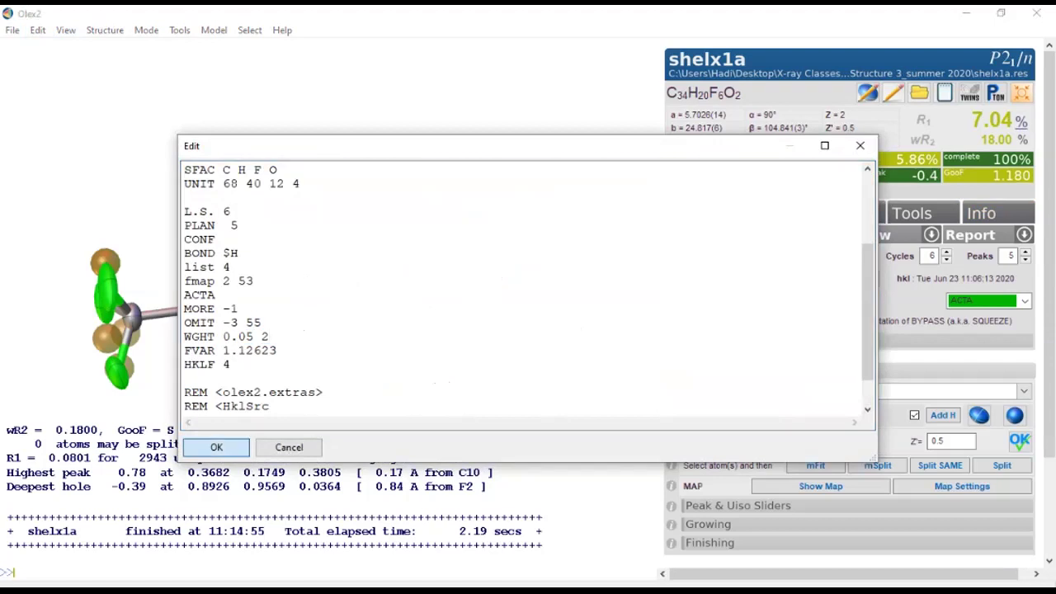
left_click(216, 447)
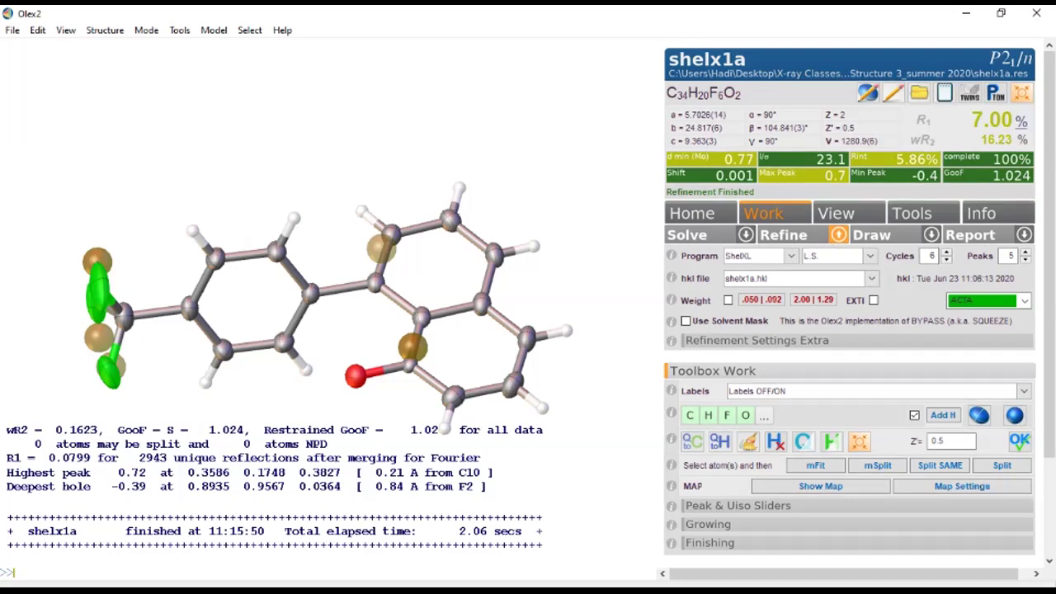
Step: Recheck the bad reflections and refine the structure with the weighting instruction set to WGHT 0.03 2
left_click(983, 213)
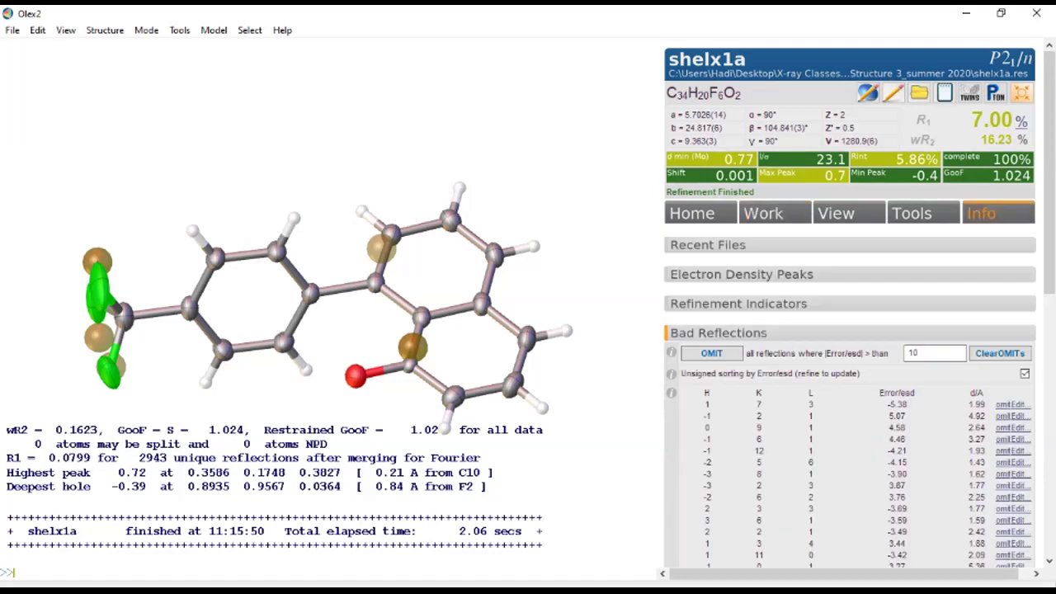
left_click(764, 213)
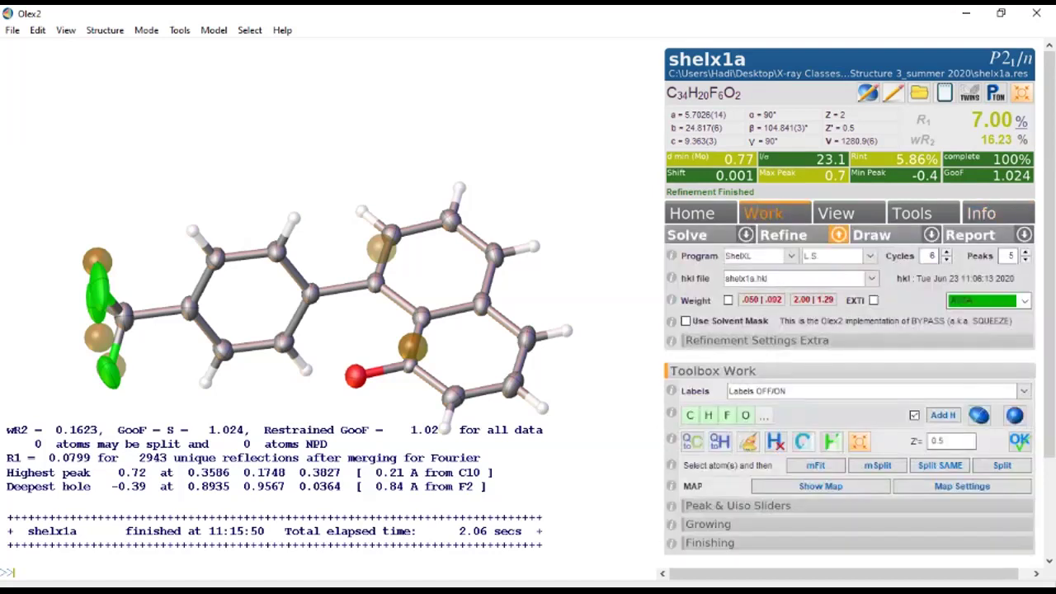
left_click(38, 29)
left_click(84, 64)
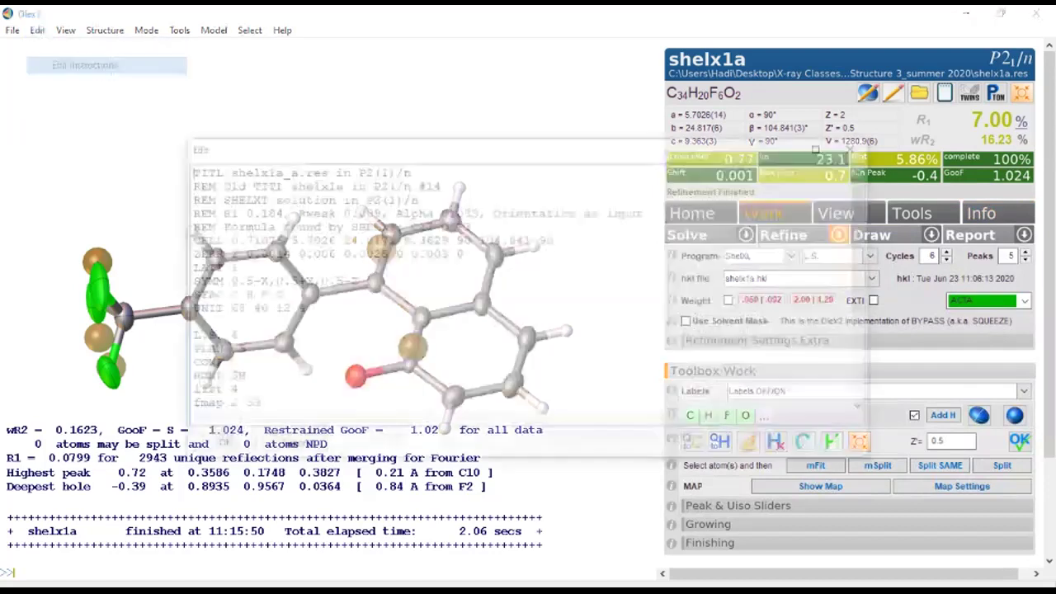
left_click_drag(245, 295, 254, 295)
type("3 2")
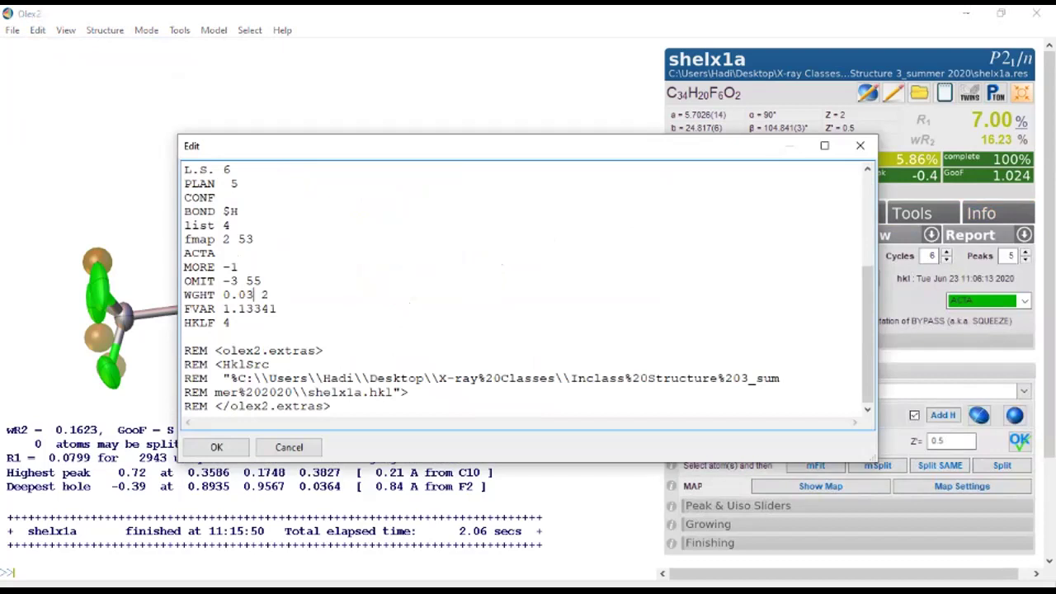
key("Tab")
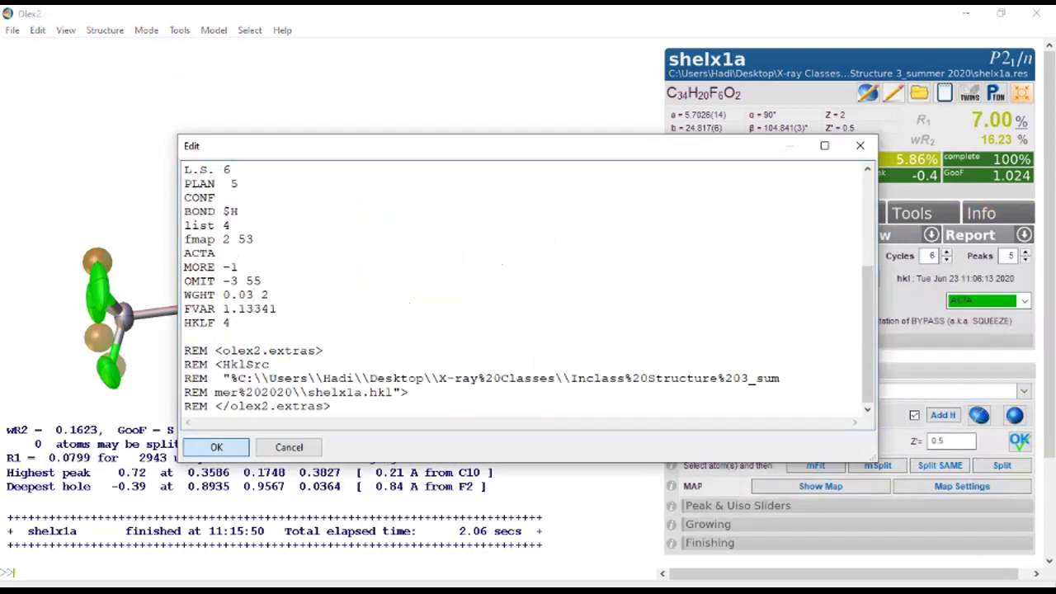
key("Return")
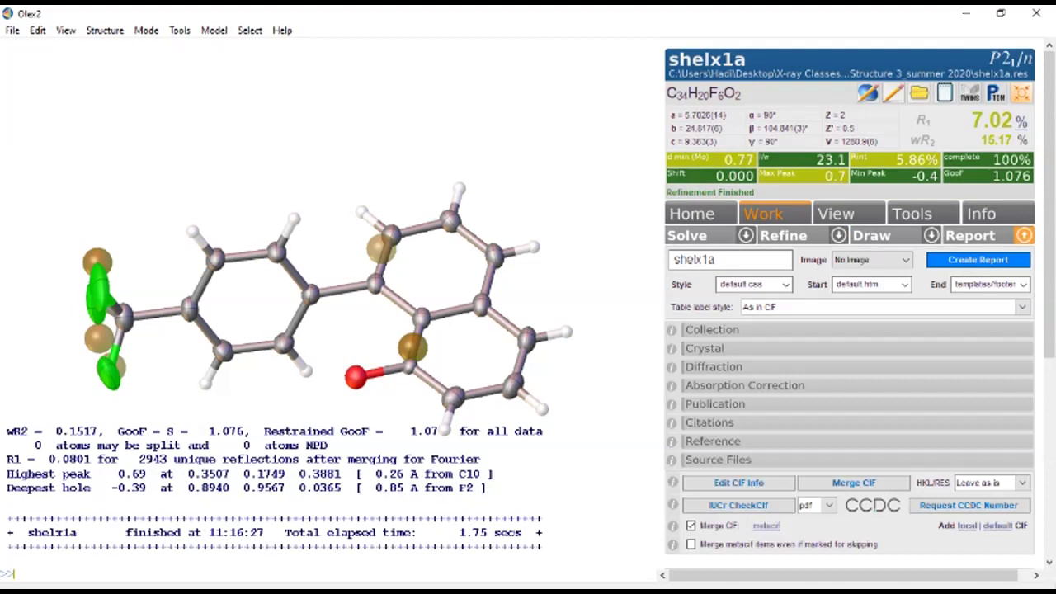
Step: In the report's crystal details, set the colour to clear and colourless with no intermediate tint
left_click(704, 348)
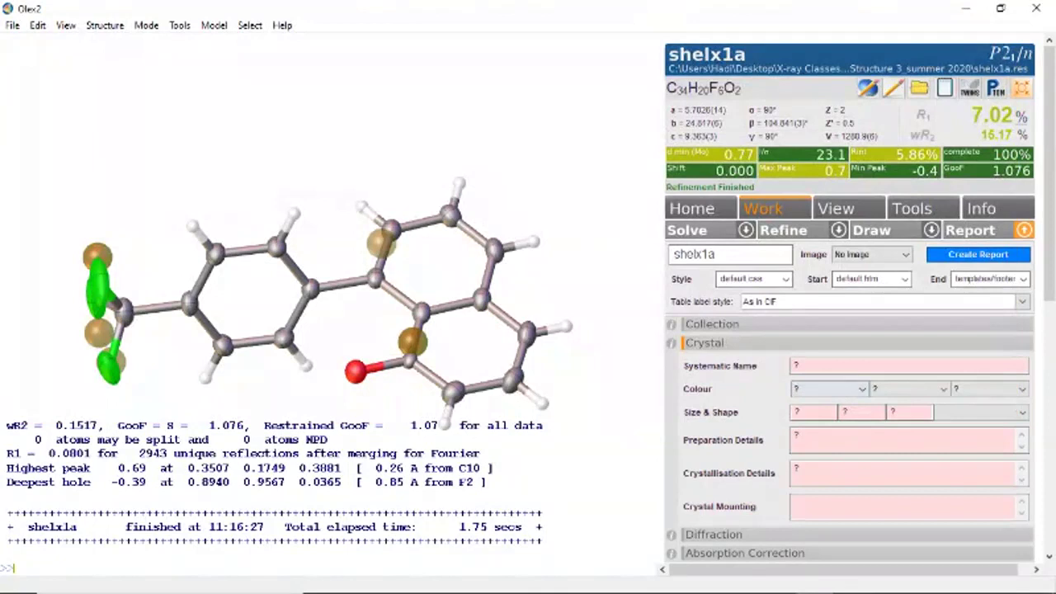
left_click(830, 388)
left_click(821, 436)
left_click(908, 389)
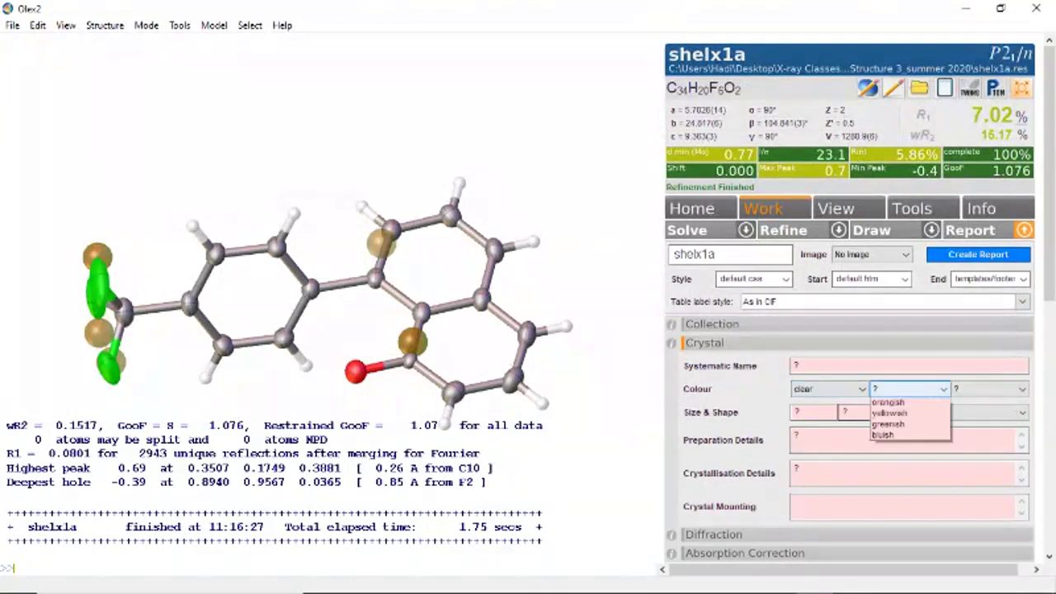
left_click(908, 401)
left_click(989, 389)
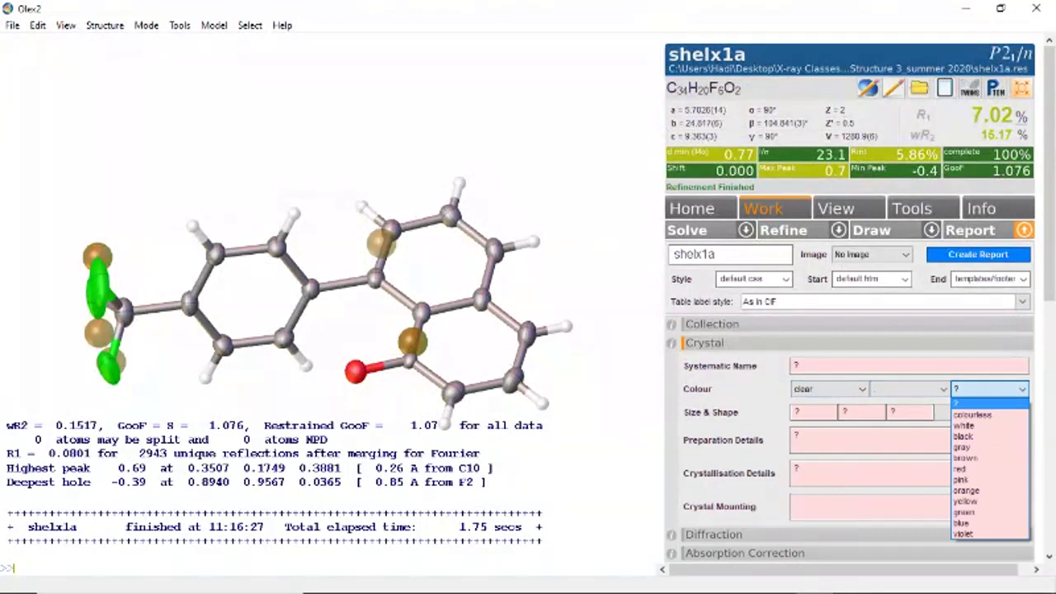
left_click(982, 406)
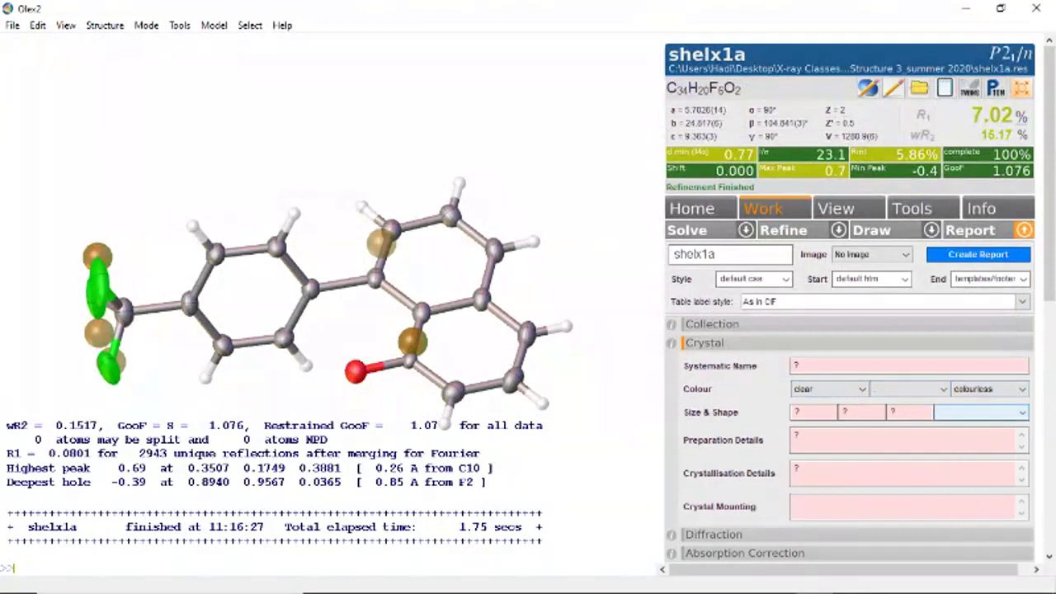
Step: Set the crystal shape to plate and its dimensions to 0.1, 0.15 and 0.25
left_click(982, 412)
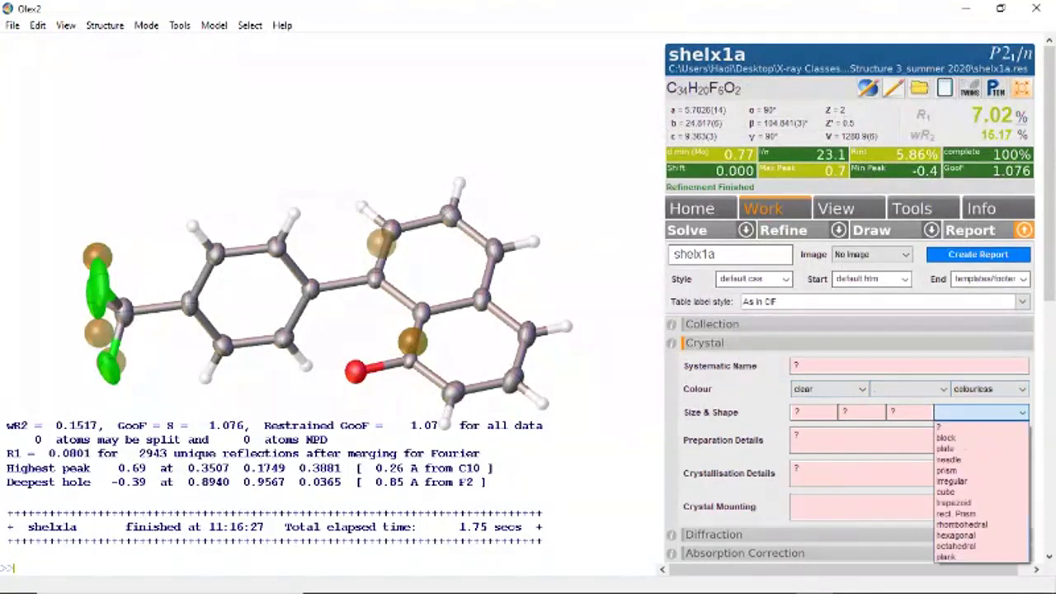
left_click(978, 450)
left_click(813, 412)
type("0.1")
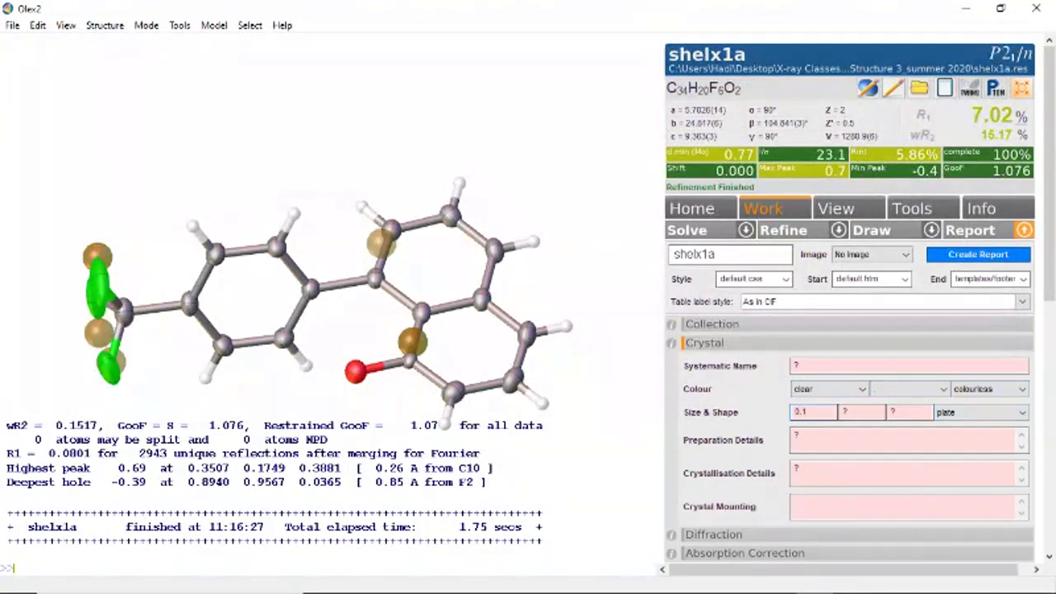
key("Tab")
type("0.15")
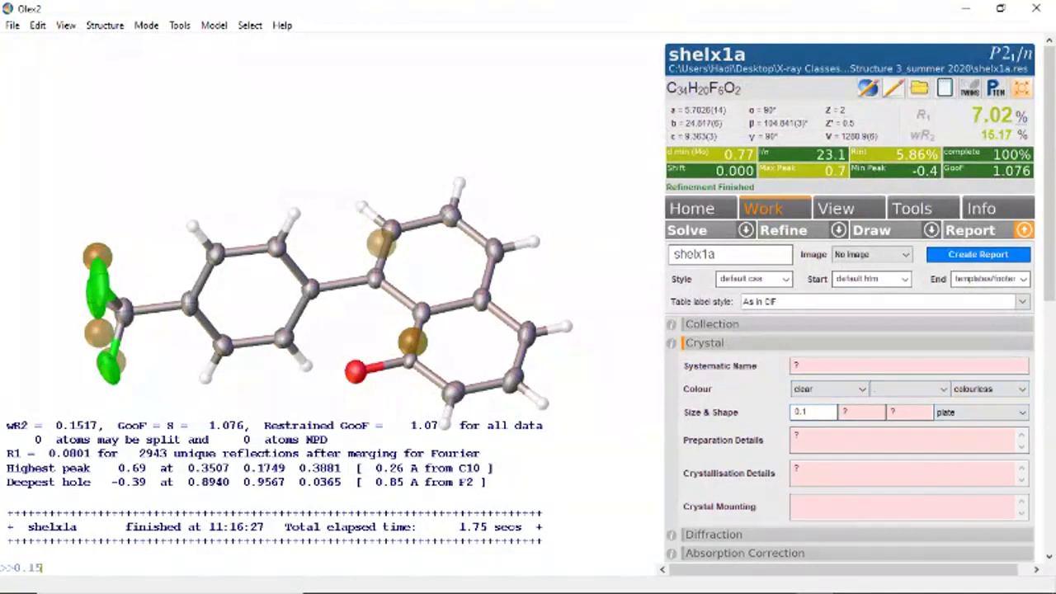
left_click(861, 412)
type("0.15")
left_click(910, 412)
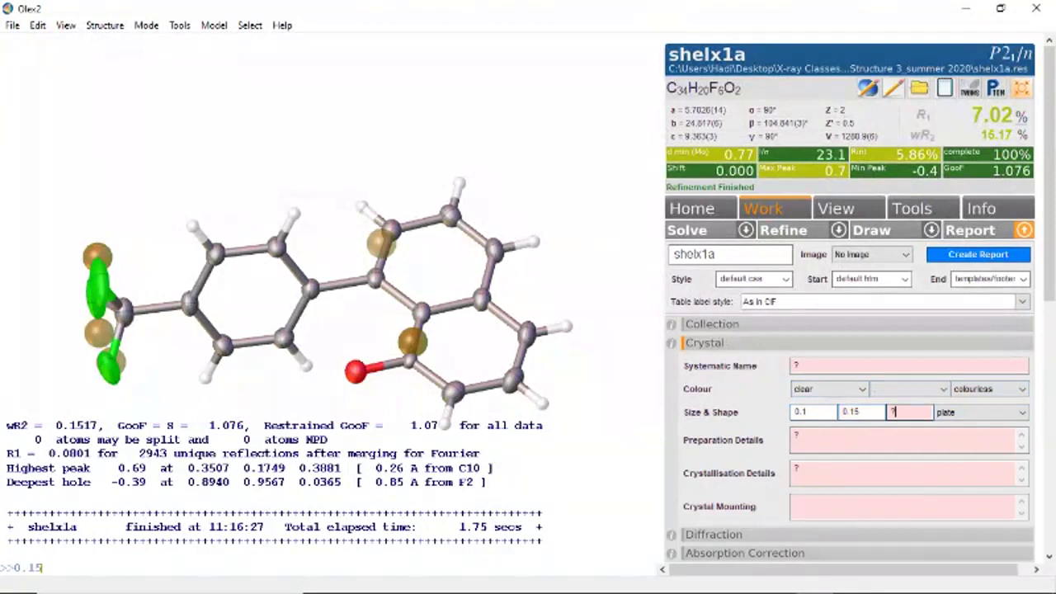
type("0.25")
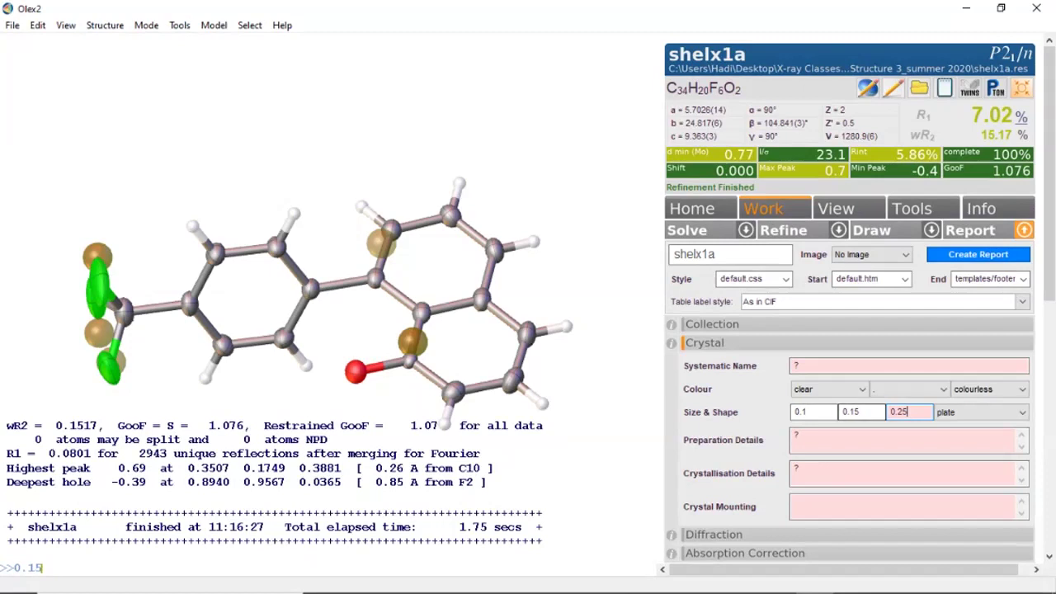
key("Tab")
left_click(909, 412)
Step: In the diffraction details, enter 98(2) K for both the diffraction temperature and the cell measurement temperature
scroll(850, 297, "down", 3)
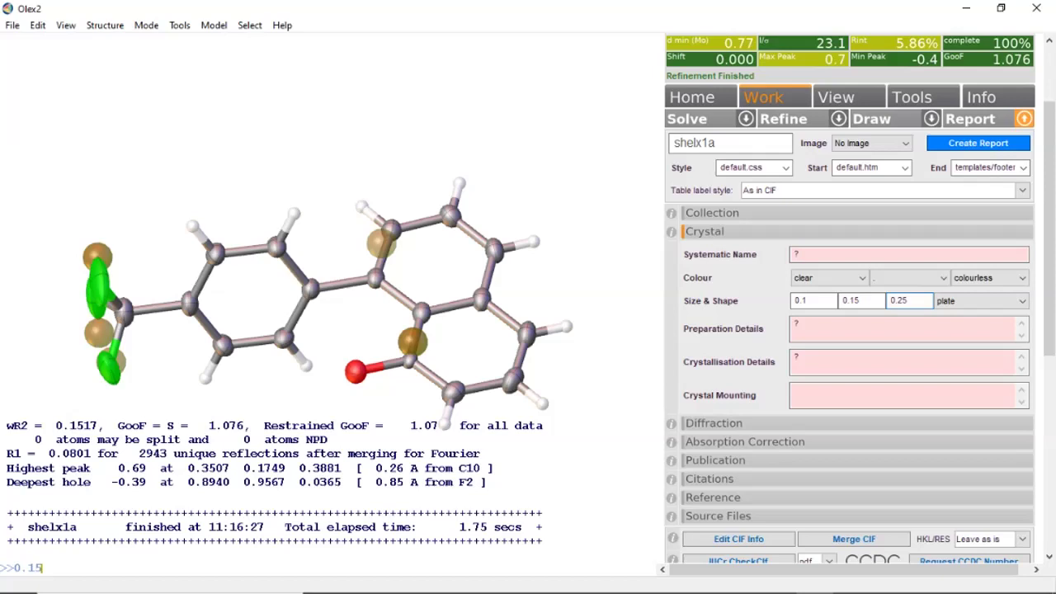
left_click(714, 423)
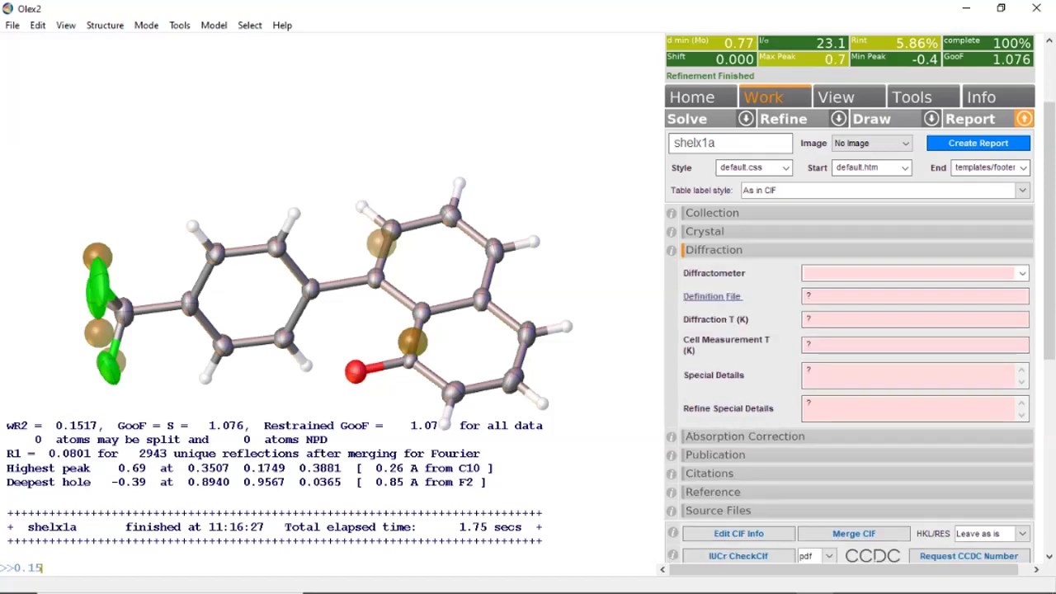
left_click(914, 319)
type("98(2)")
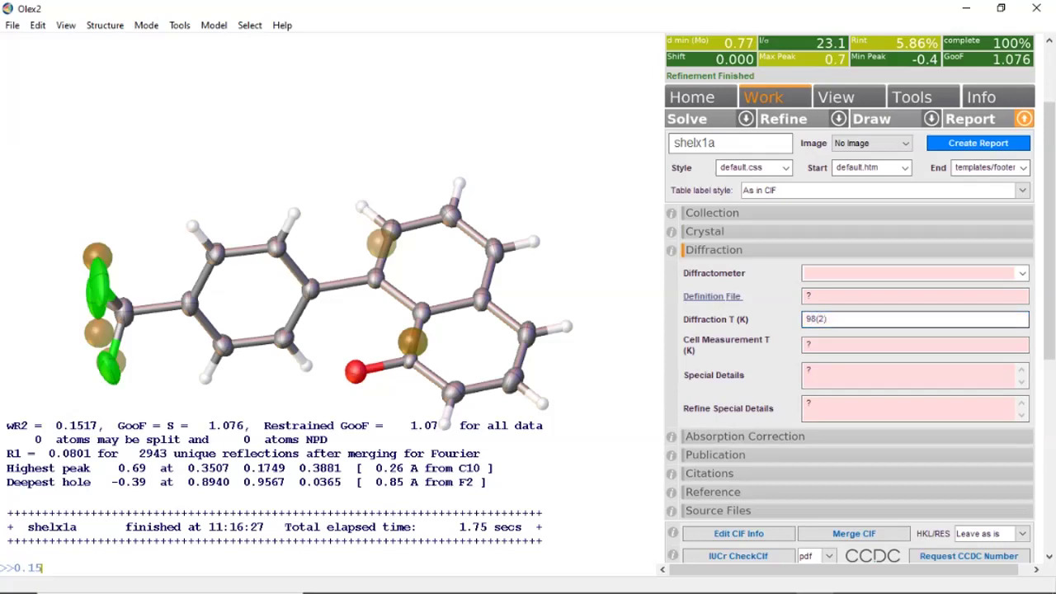
left_click(914, 345)
type("98(2)")
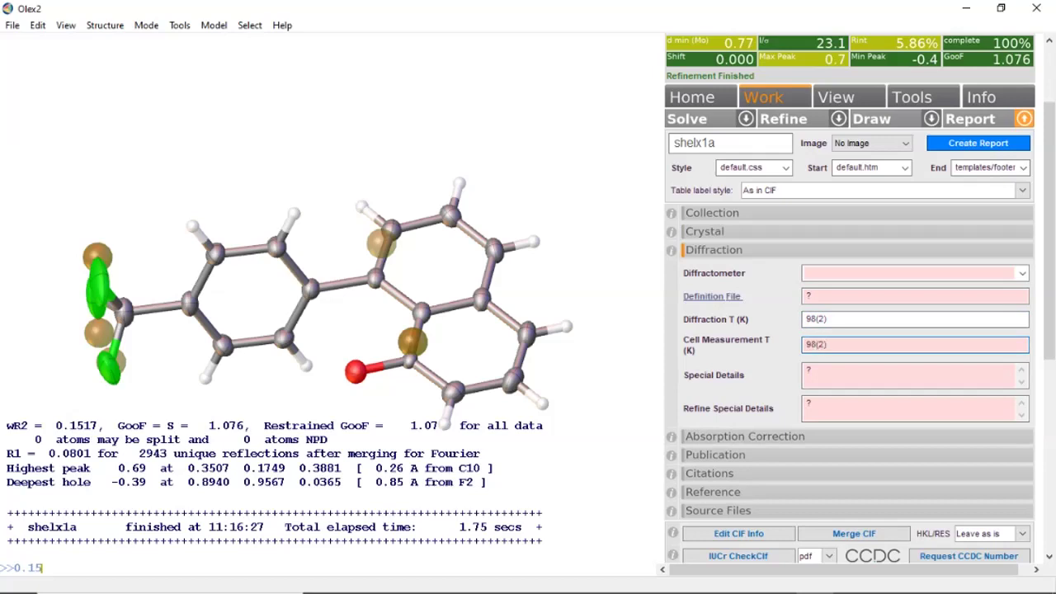
key("Return")
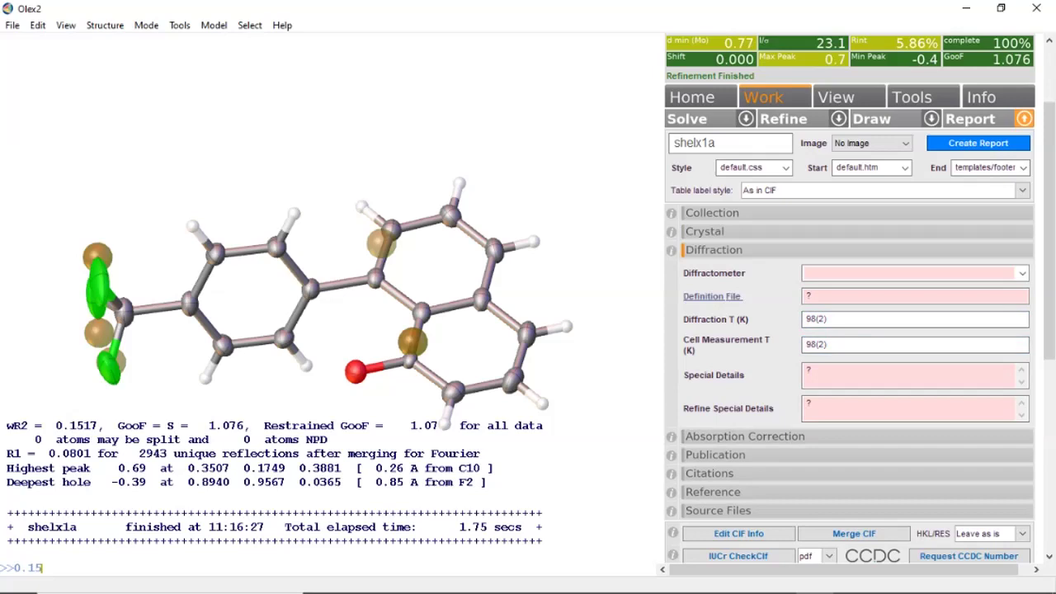
Step: In the report's absorption correction details, set the correction type to multi-scan
left_click(744, 436)
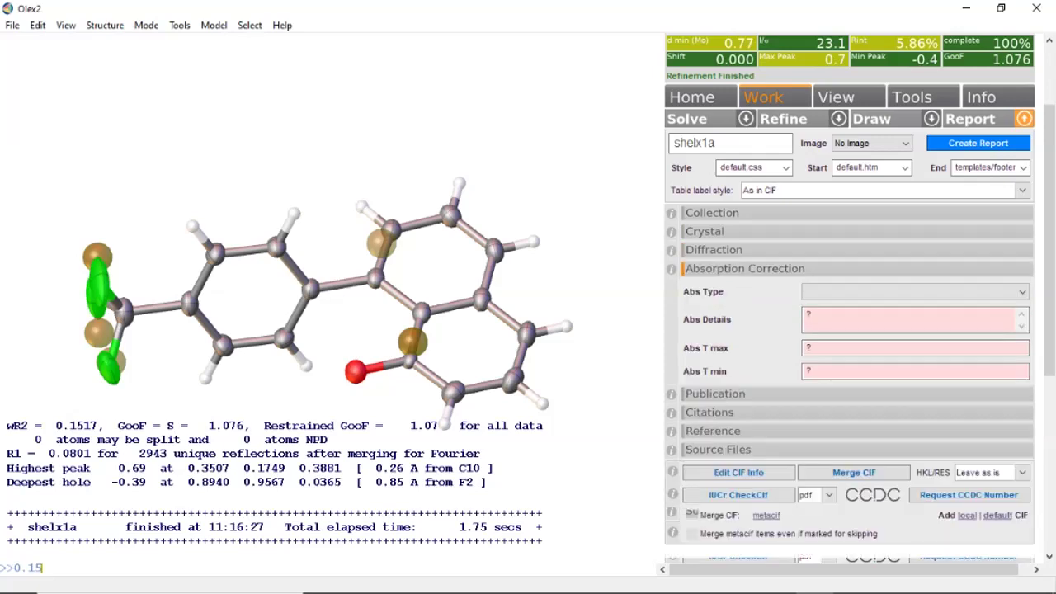
left_click(916, 291)
key("Down")
key("Down")
key("Down")
key("Down")
key("Down")
key("Down")
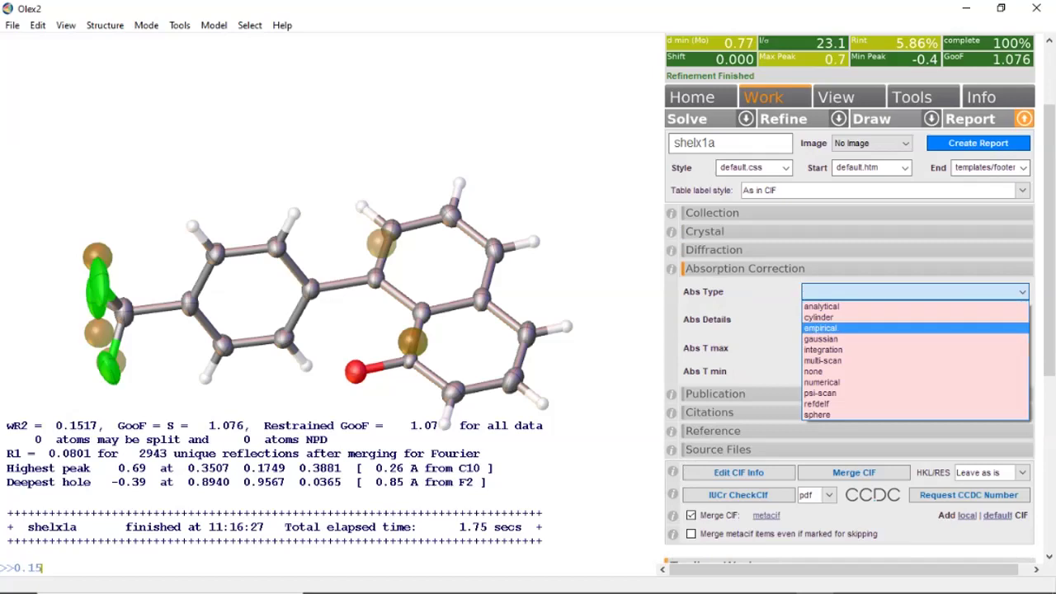
key("Return")
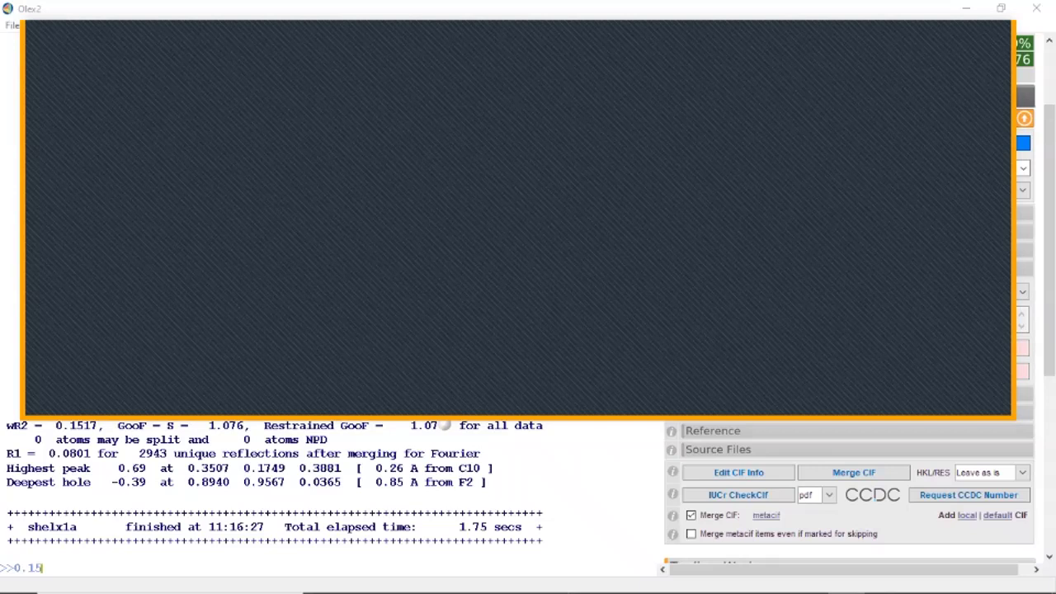
Step: Set the absorption correction's maximum transmission to 1.000 and minimum transmission to 0.697
type("1.000")
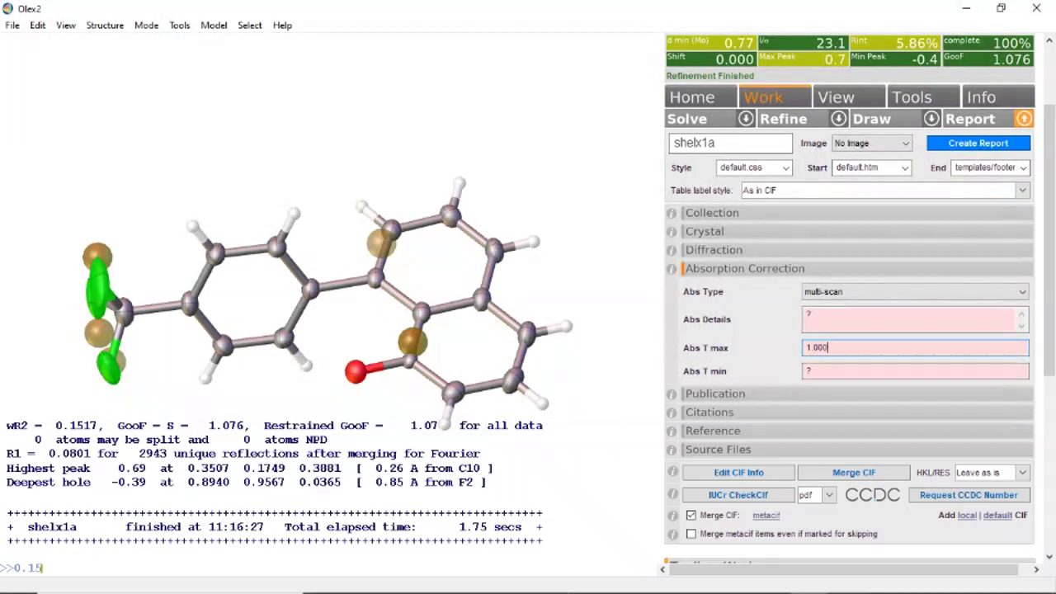
key("Tab")
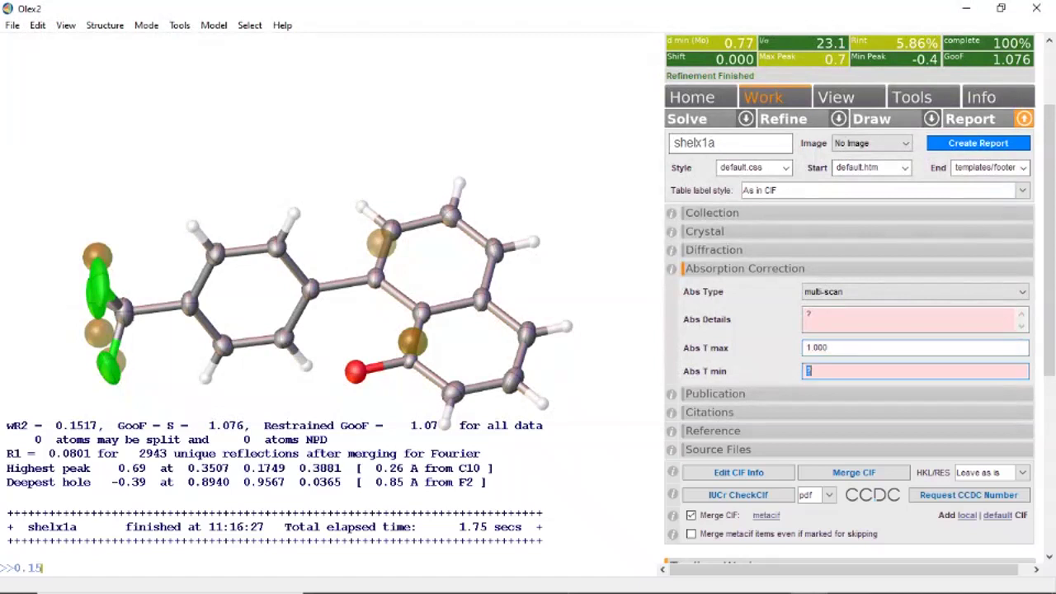
type("0.697")
key("Tab")
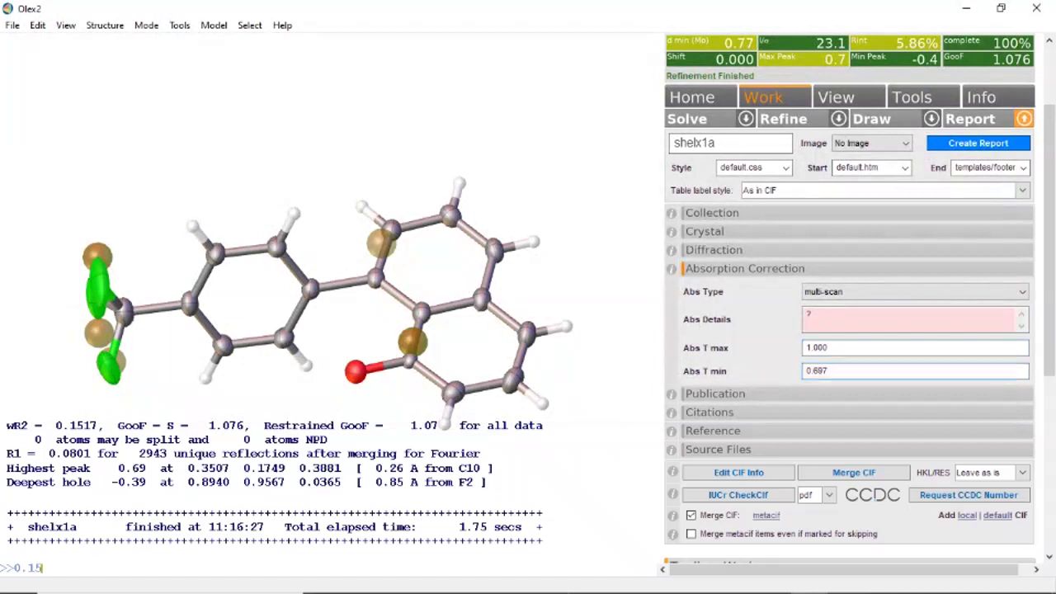
Step: Resolve the conflicting crystal description and colour by using all values from shelx1a.cif
scroll(850, 297, "up", 3)
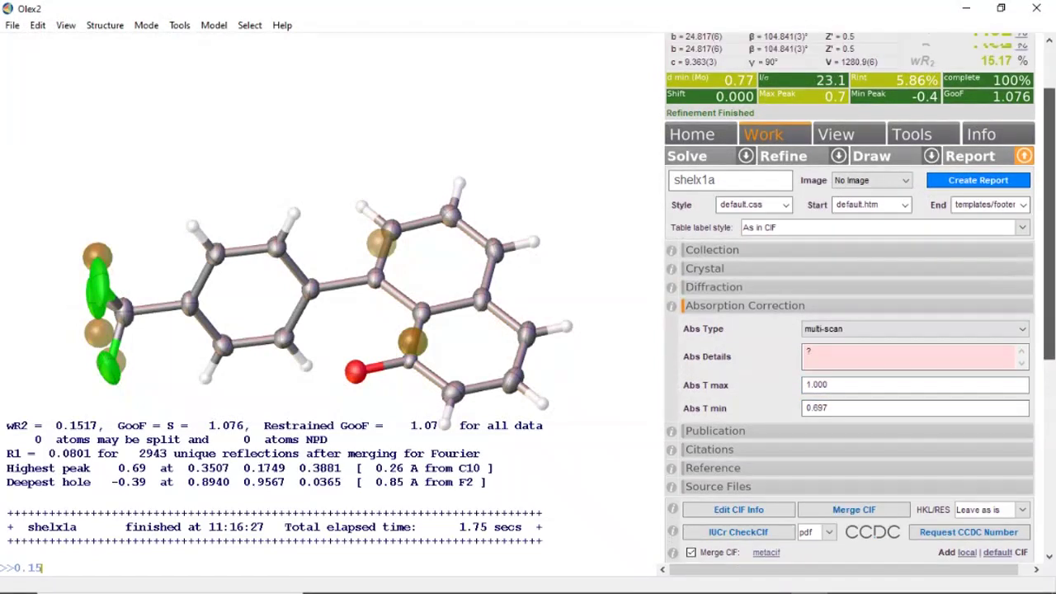
scroll(850, 297, "down", 6)
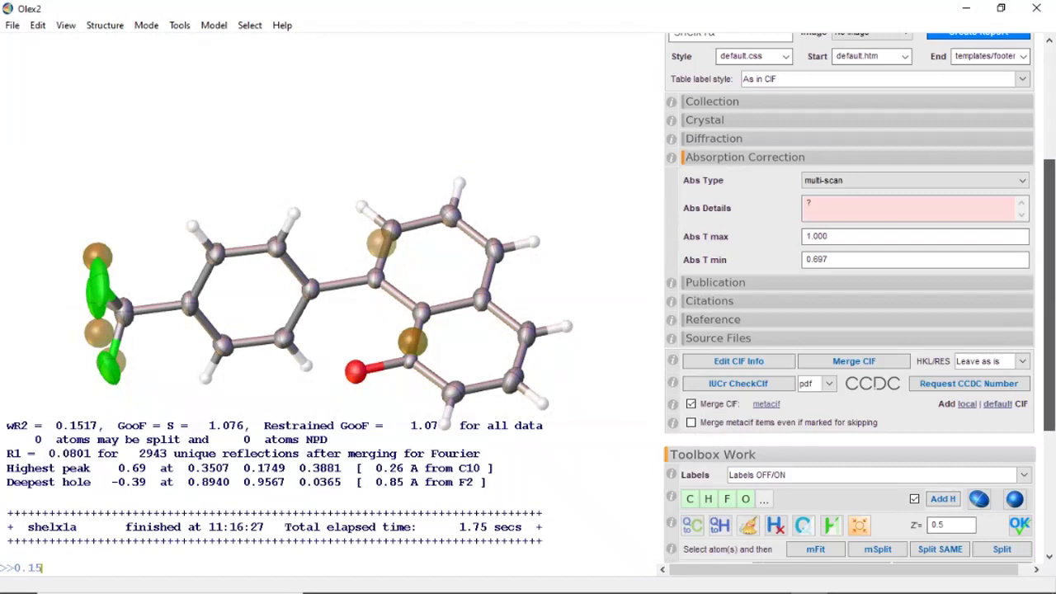
scroll(850, 297, "up", 3)
scroll(850, 297, "up", 2)
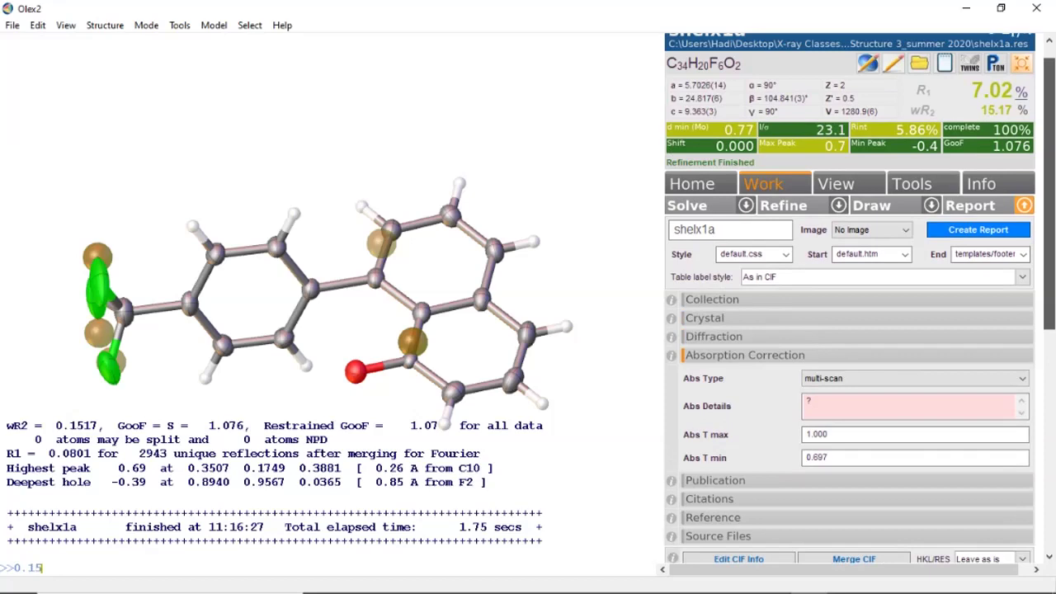
scroll(850, 297, "down", 2)
scroll(850, 298, "down", 3)
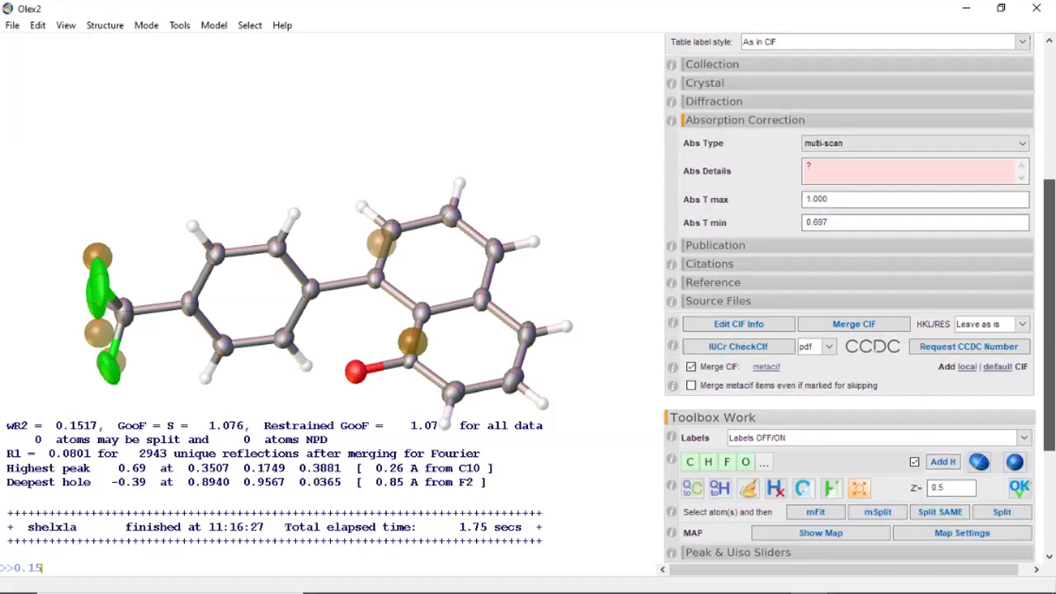
scroll(850, 297, "up", 4)
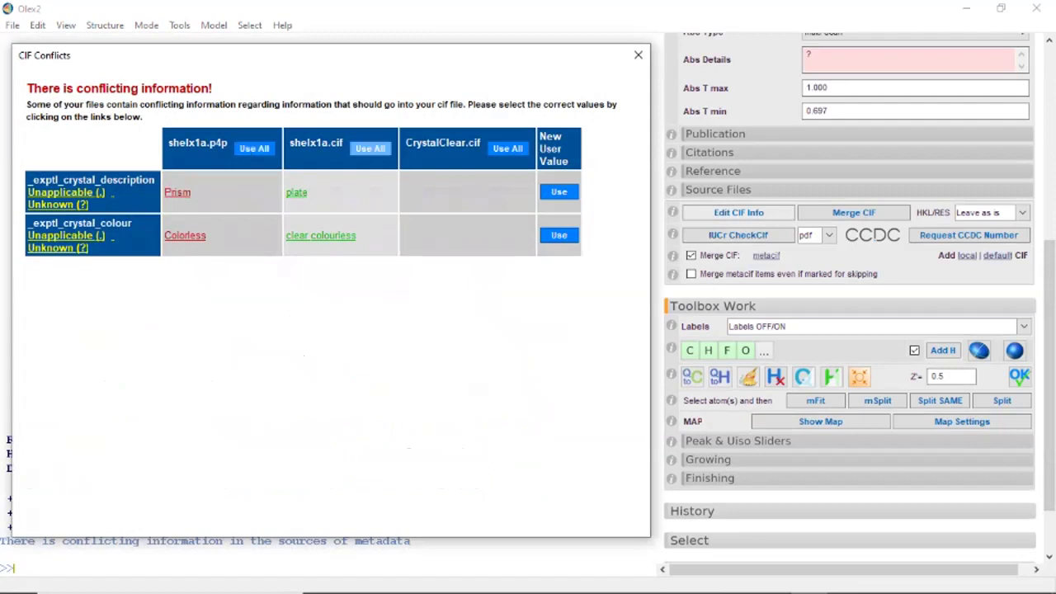
left_click(369, 148)
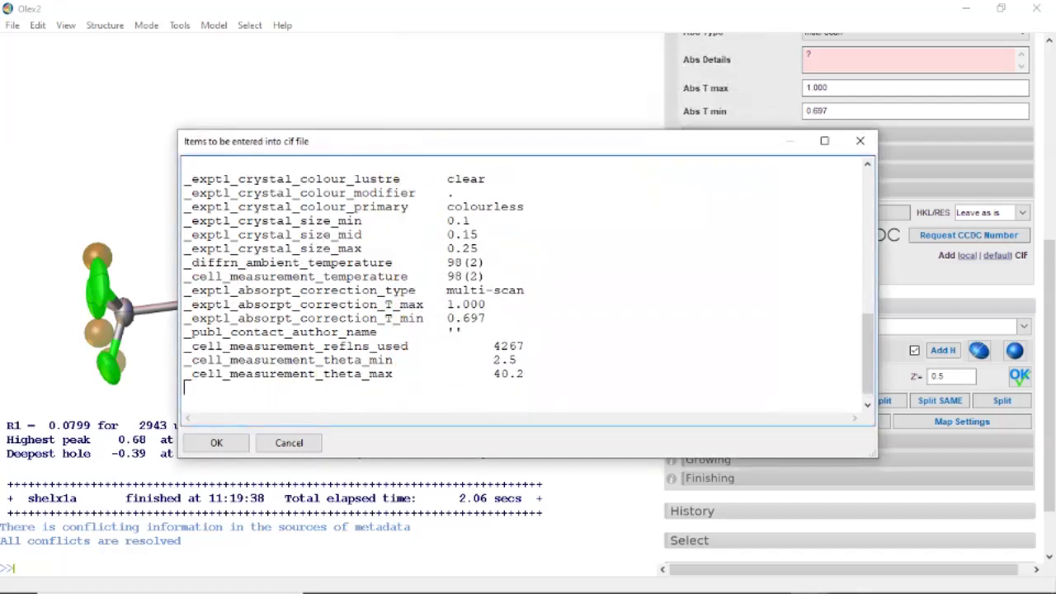
Step: Add the measurement device AFC12 (Right): Kappa 3 circle and the device type Rigaku Saturn724 (2x2 bin mode) to the CIF items
type("_diffrn_measurement_device ; AFC12 (Right): Kappa 3 circle ; _diffrn_measurement_device_type ; Rigaku Saturn724 (2x2 bin mode) ;")
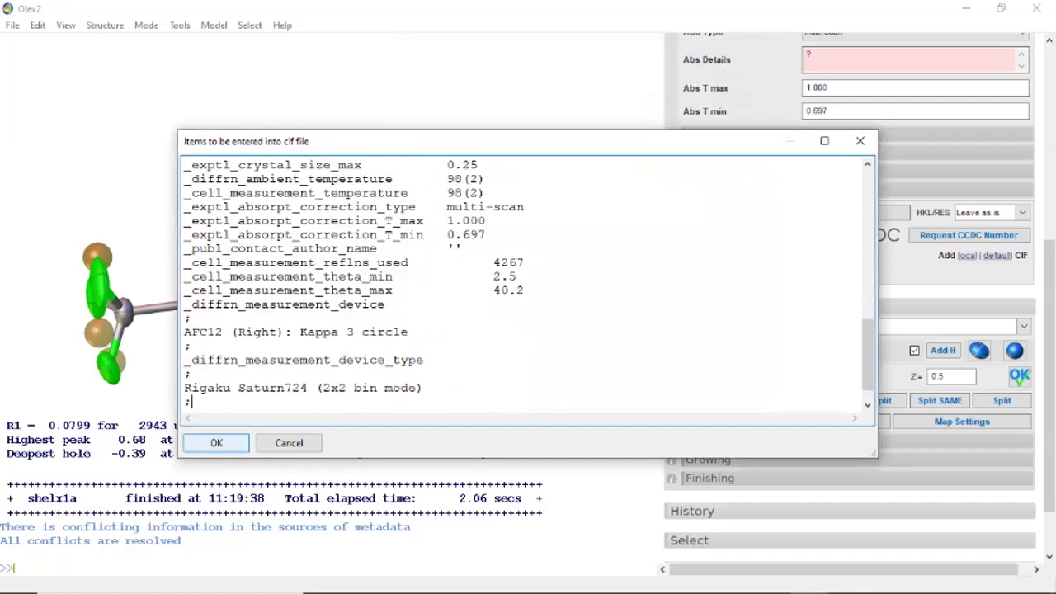
key("Return")
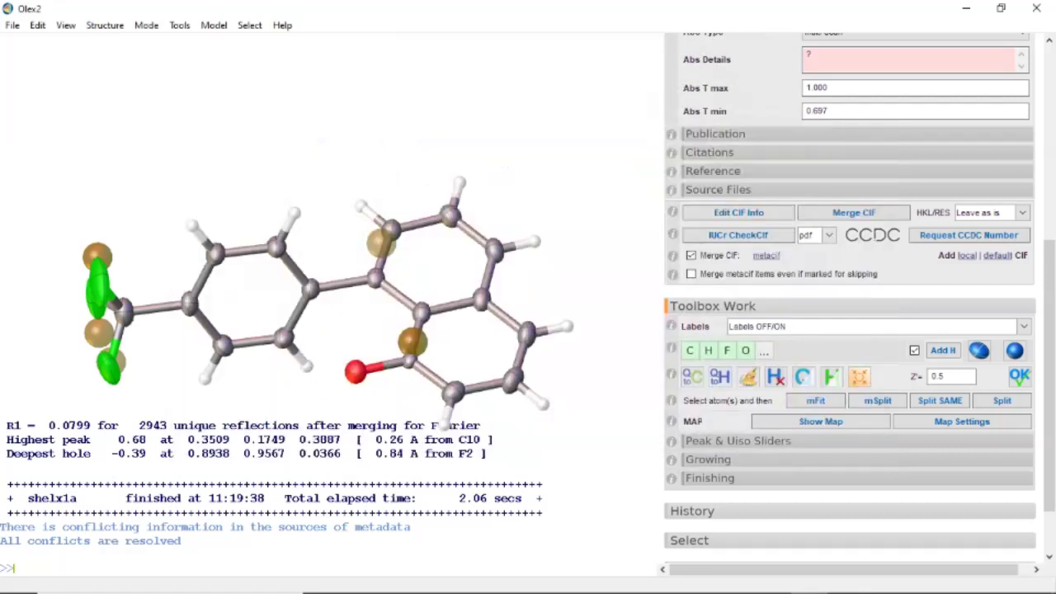
scroll(850, 297, "up", 6)
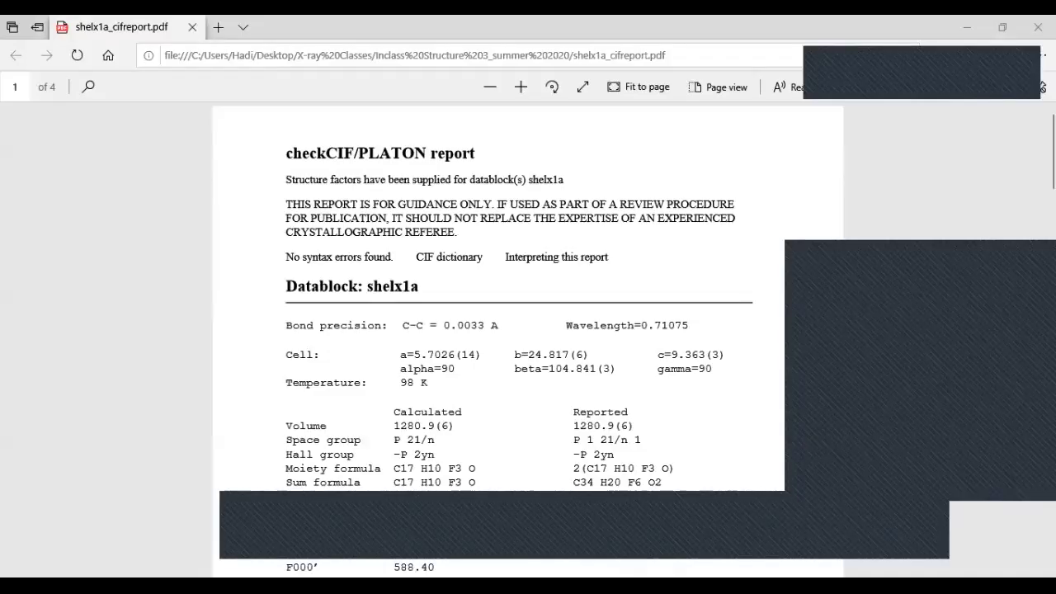
Step: Review the checkCIF report for shelx1a, comparing calculated and reported values and reading the level B, C and G alerts
scroll(528, 347, "down", 2)
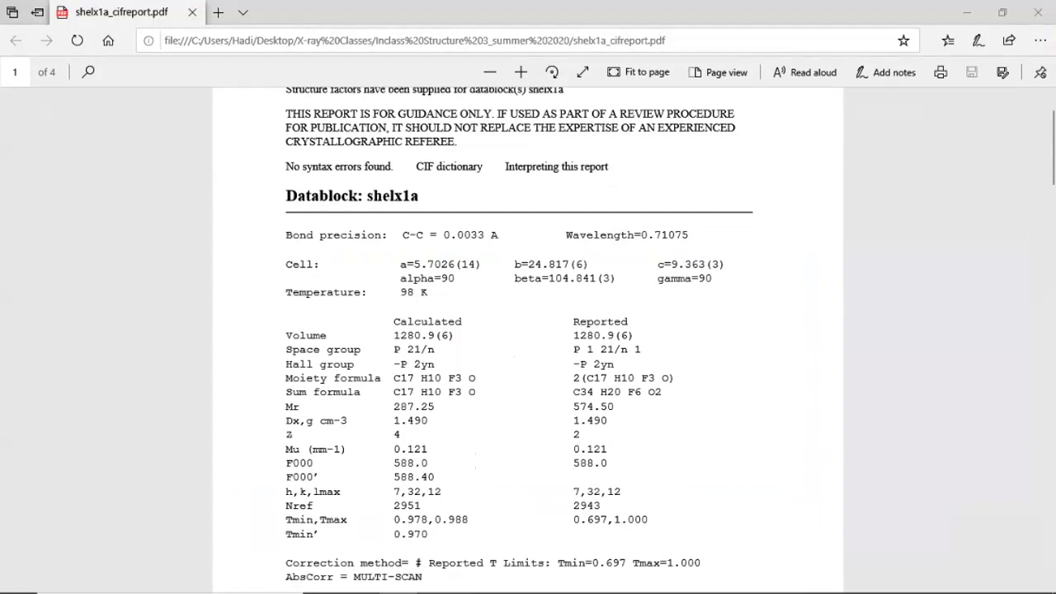
scroll(528, 330, "down", 5)
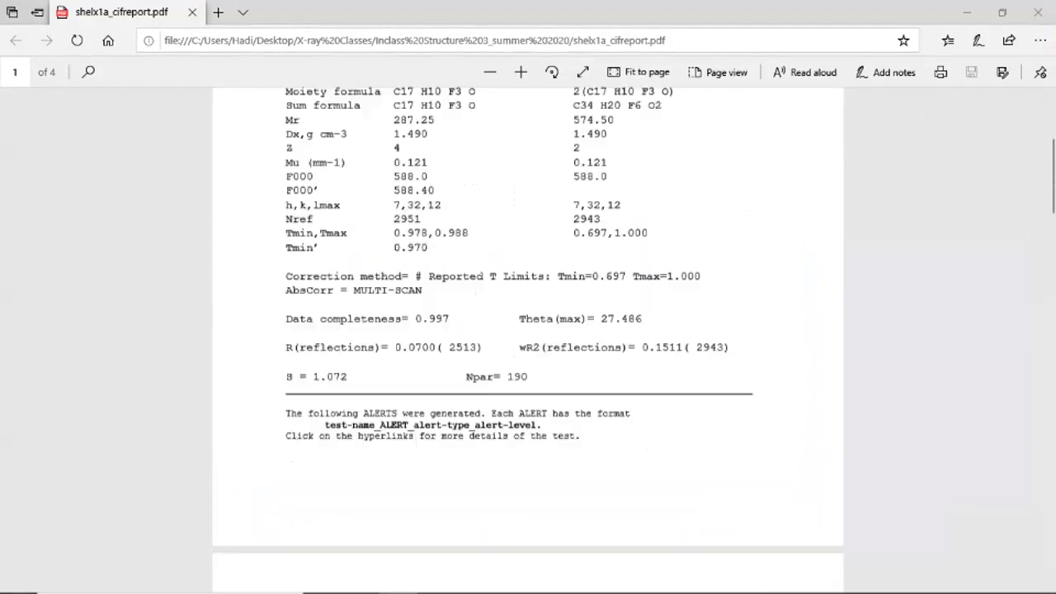
scroll(528, 330, "down", 1)
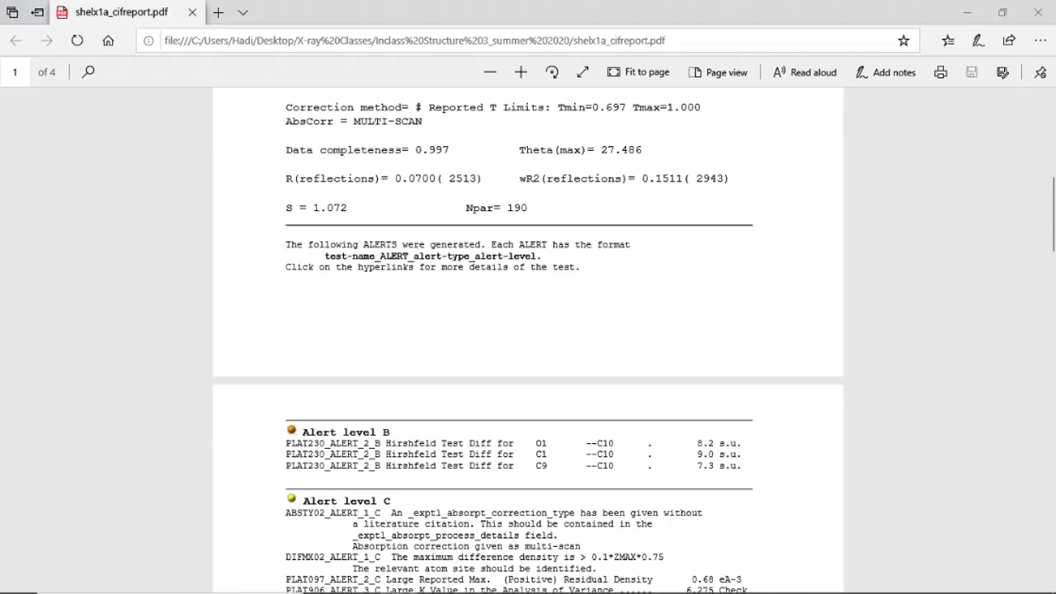
scroll(528, 343, "down", 2)
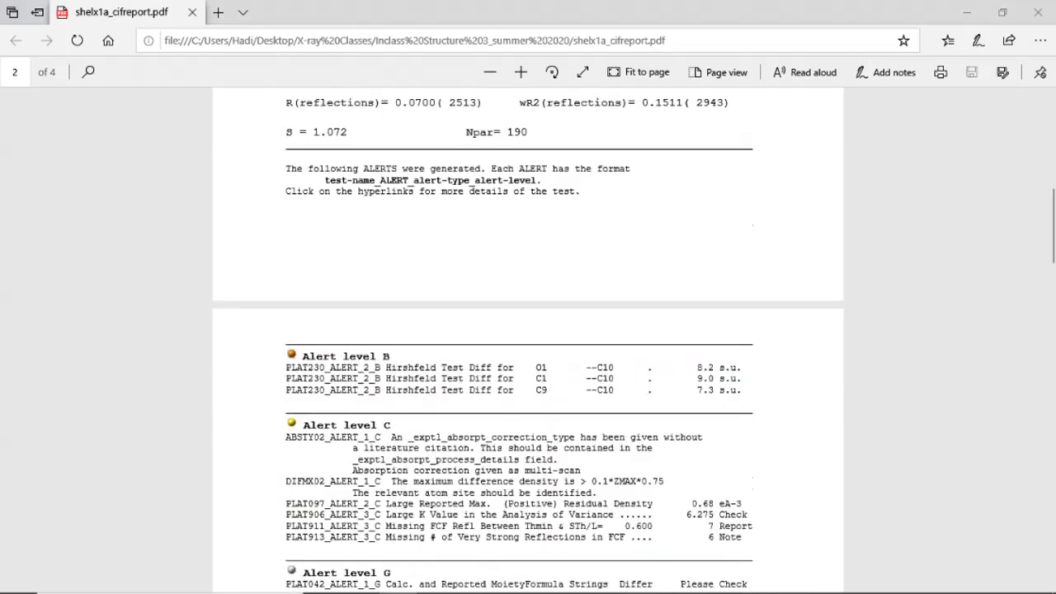
scroll(528, 343, "down", 4)
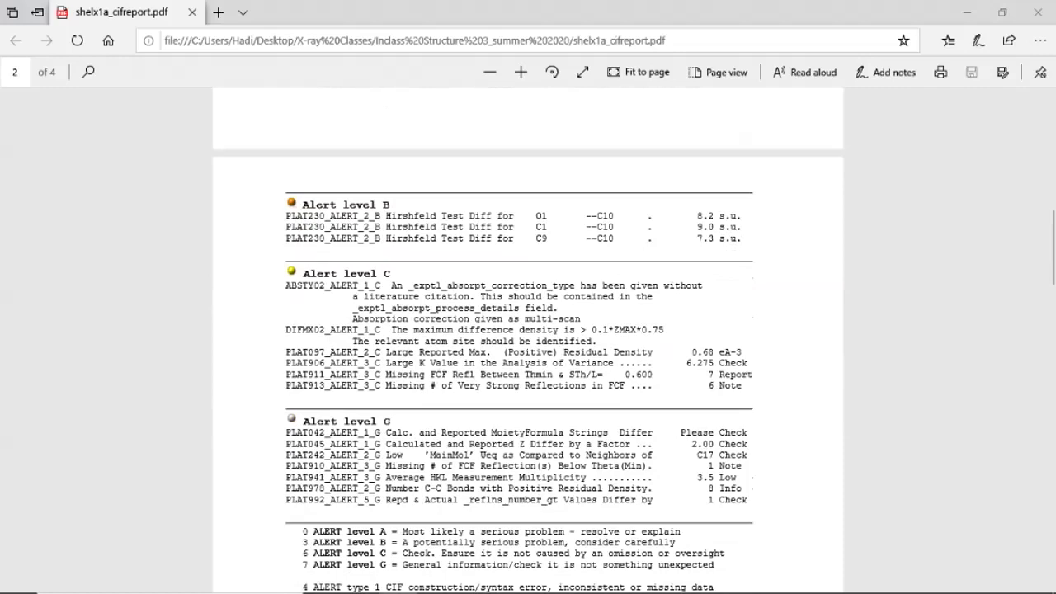
scroll(528, 340, "up", 5)
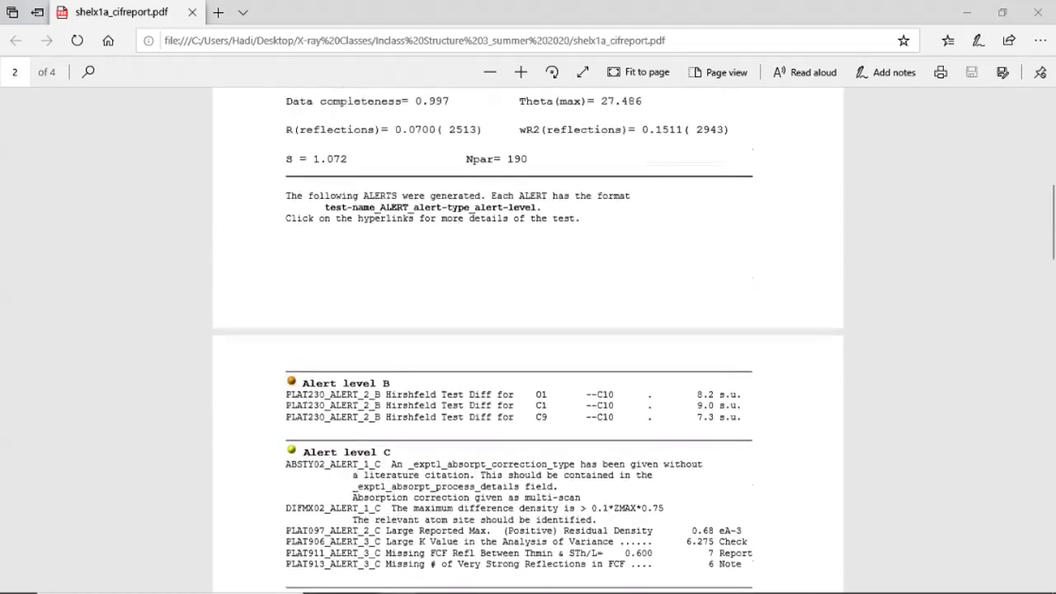
scroll(528, 342, "up", 11)
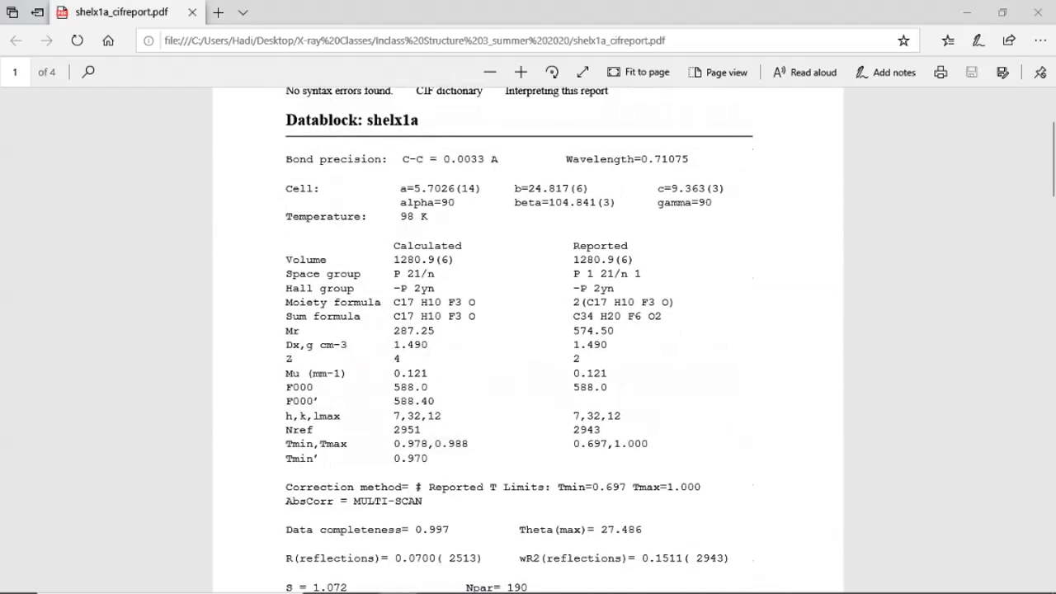
scroll(529, 343, "down", 10)
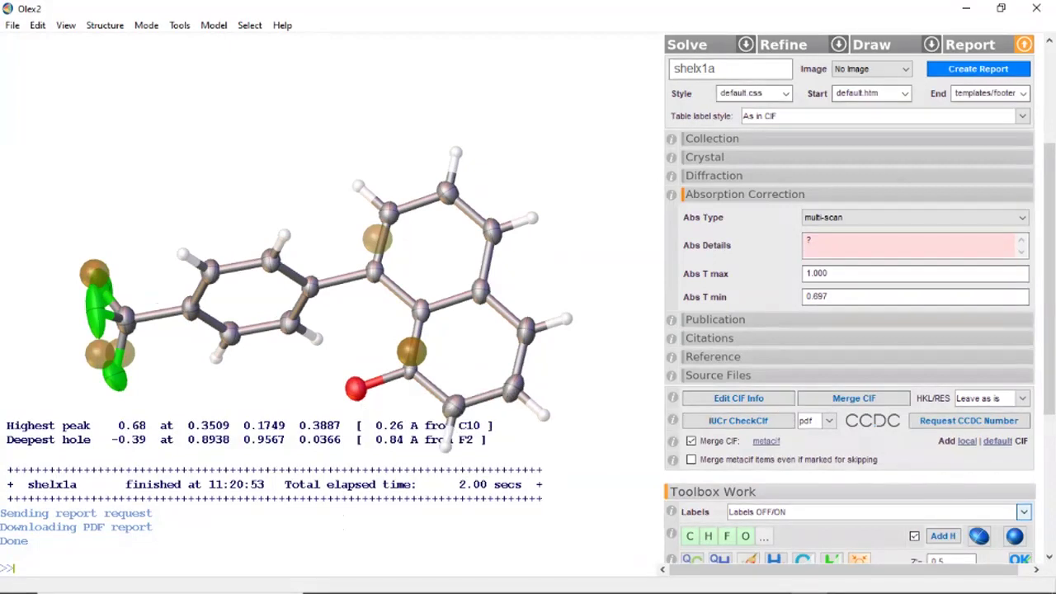
Step: Change the element type of atom C10, bonded to the oxygen, to nitrogen
mouse_move(420, 311)
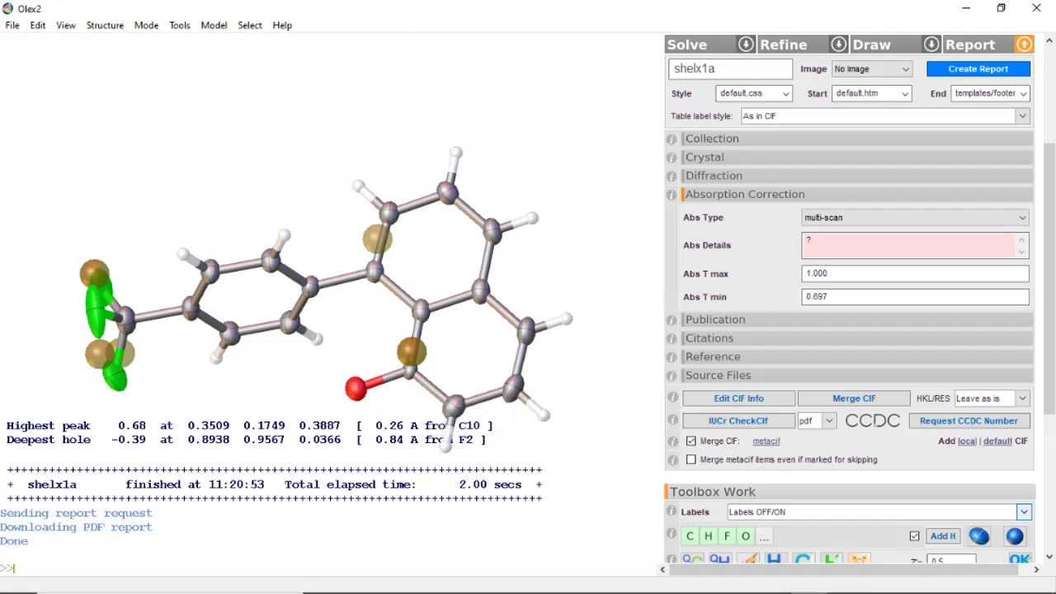
mouse_move(433, 388)
mouse_move(454, 405)
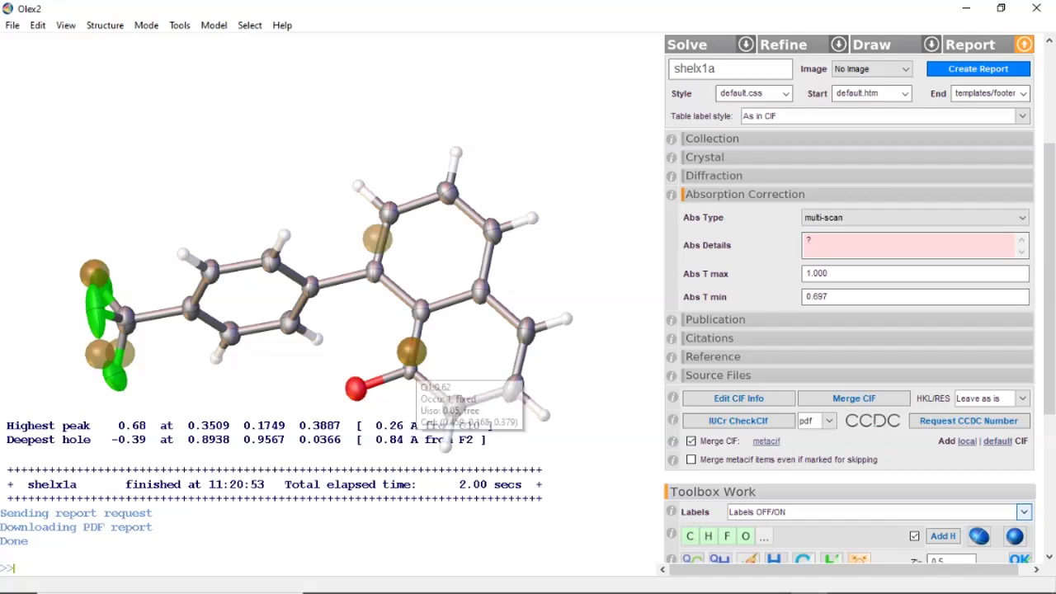
mouse_move(411, 363)
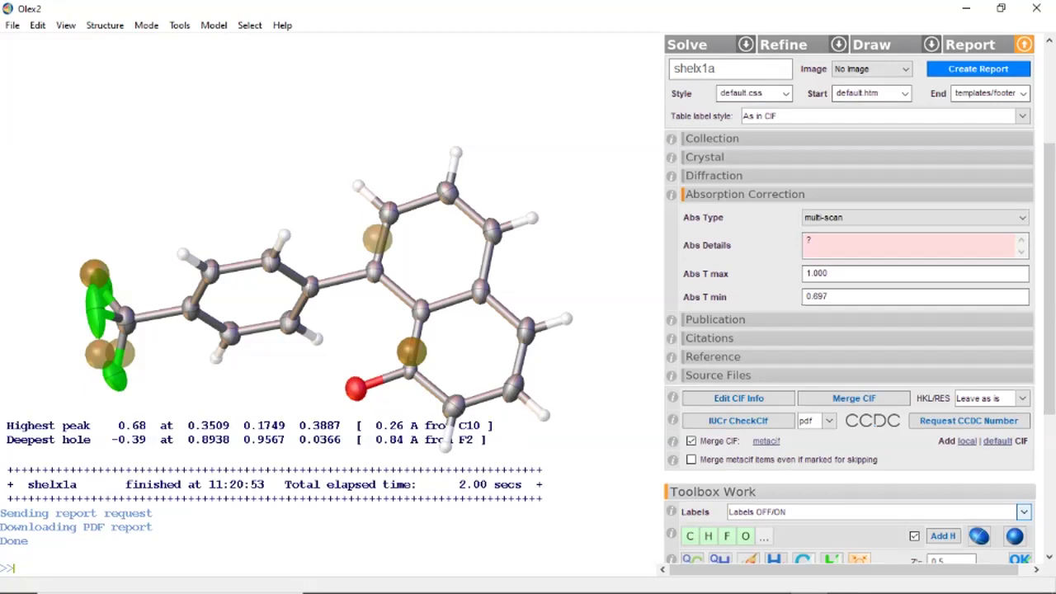
right_click(411, 93)
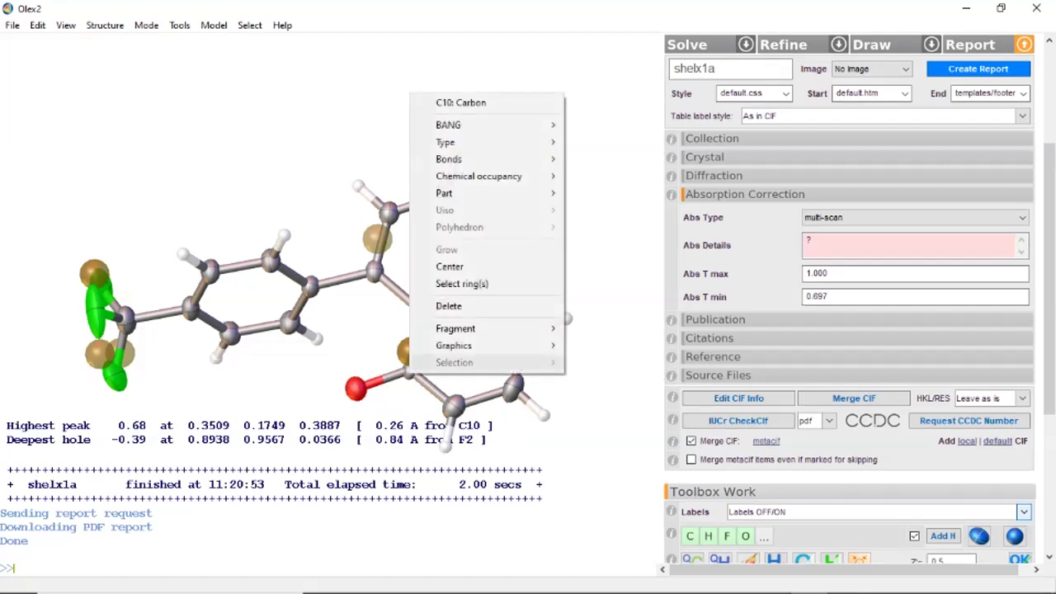
mouse_move(487, 142)
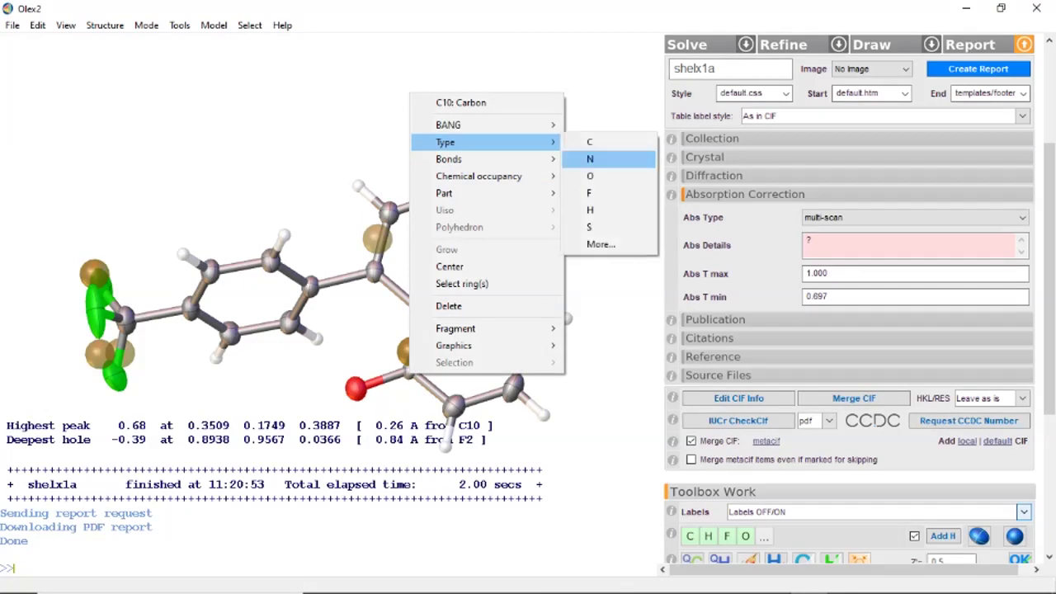
left_click(590, 160)
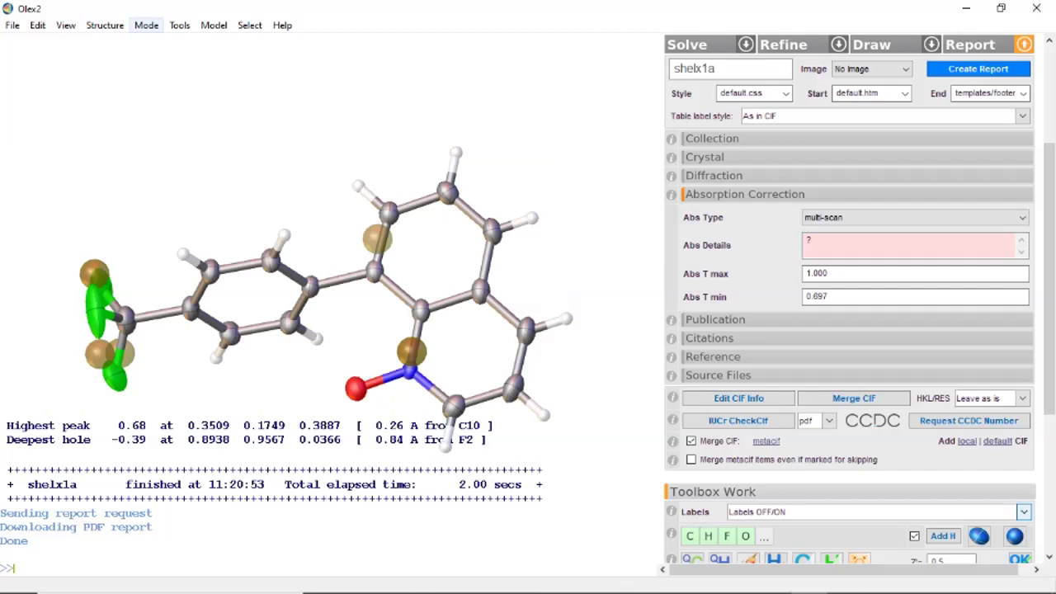
Step: Enable sequential atom naming from 1 and hide the residual electron density peaks
left_click(146, 25)
mouse_move(172, 128)
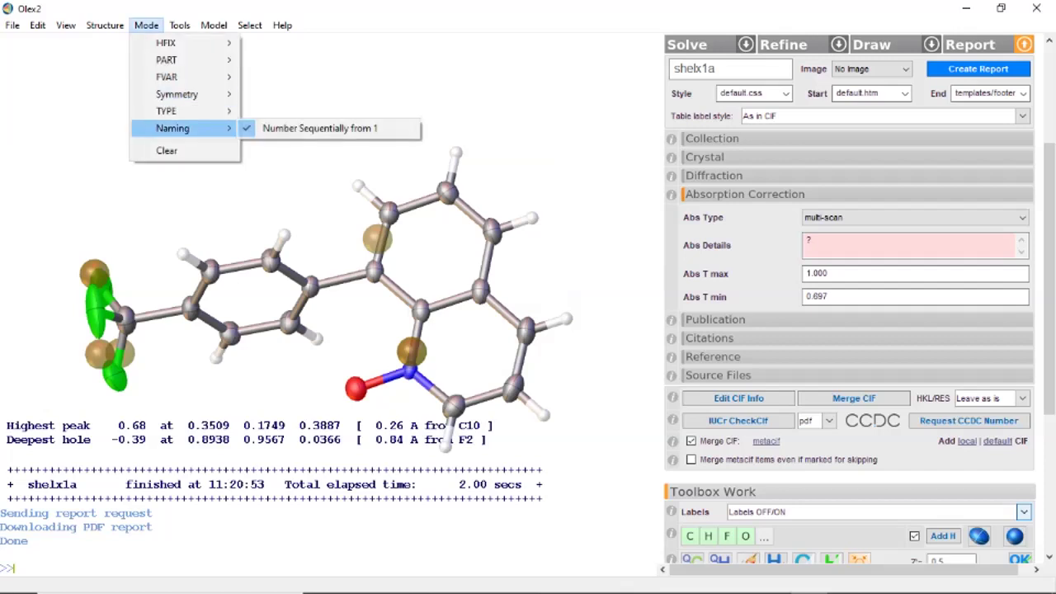
left_click(305, 128)
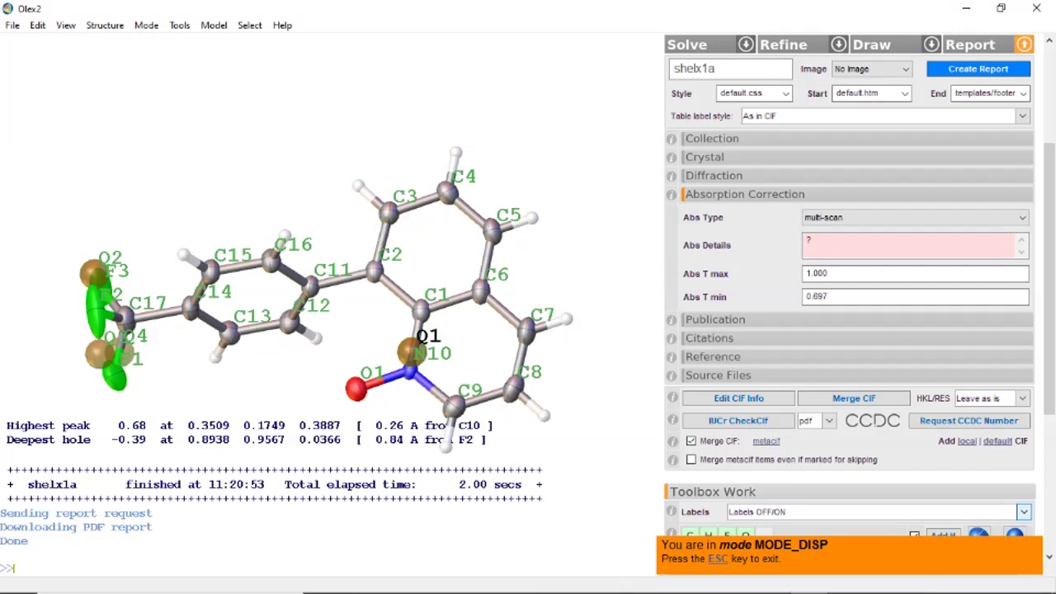
key("ctrl+q")
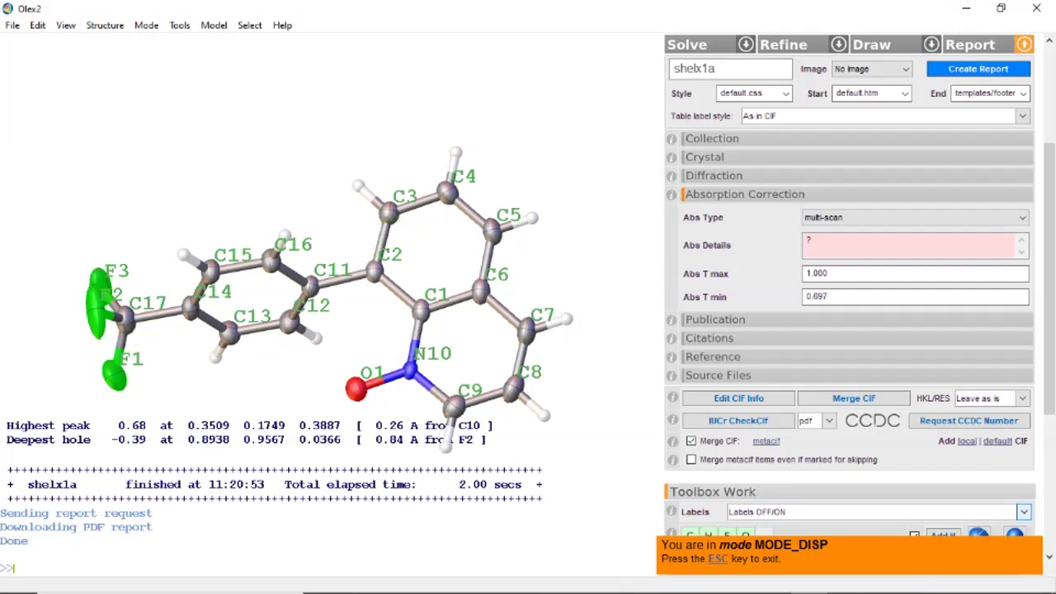
Step: Rename the nitrogen to N1 and number the fused-ring carbons C1 to C9 consecutively, starting from the CH carbon beside the nitrogen
left_click(146, 25)
mouse_move(165, 130)
left_click(314, 129)
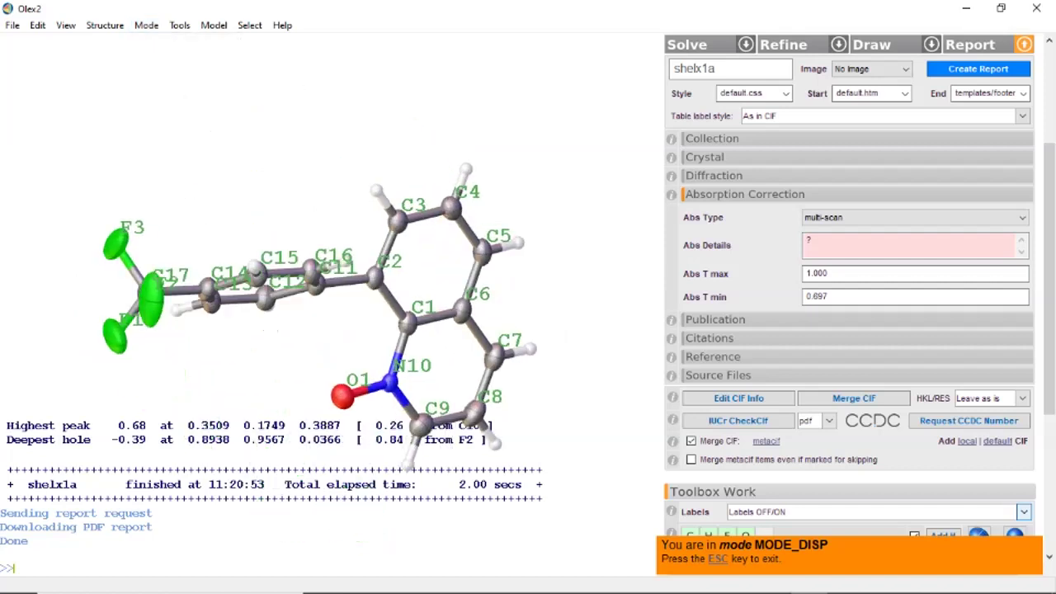
left_click(146, 25)
mouse_move(172, 128)
left_click(313, 130)
left_click(476, 410)
left_click(494, 355)
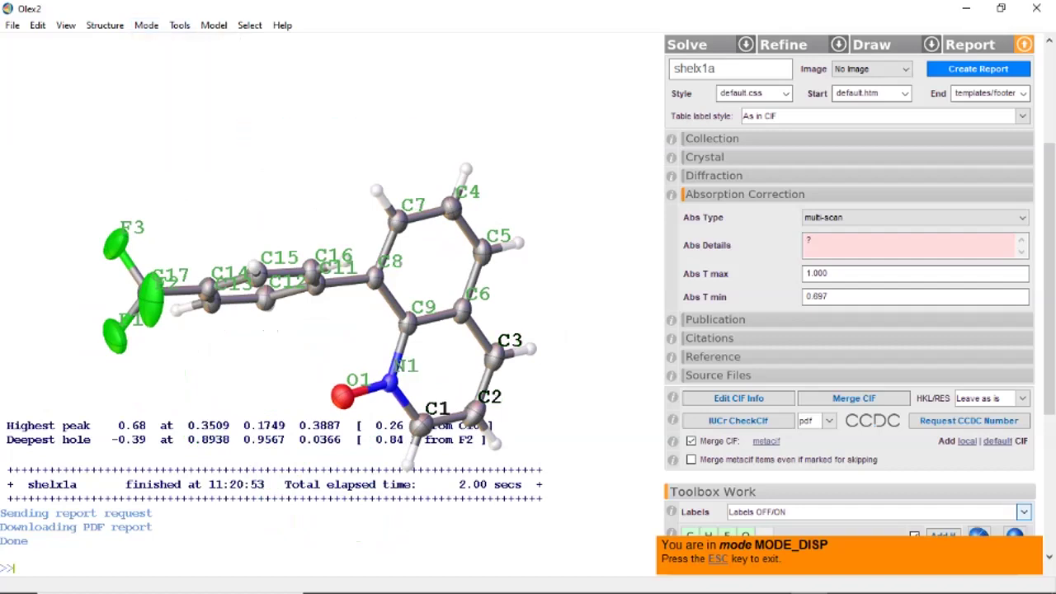
left_click(462, 310)
left_click(450, 209)
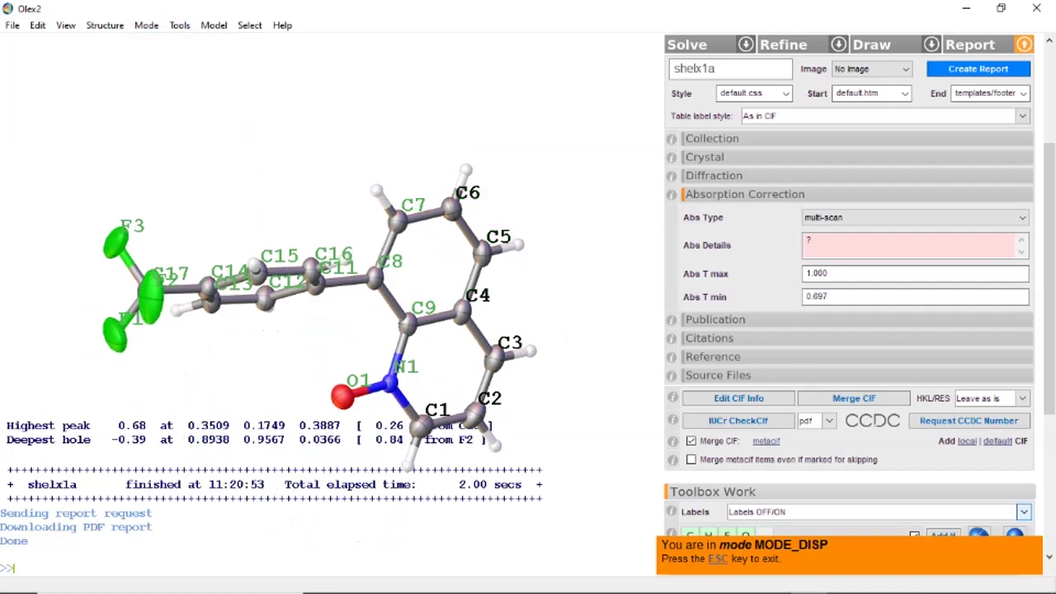
left_click(397, 218)
left_click(375, 276)
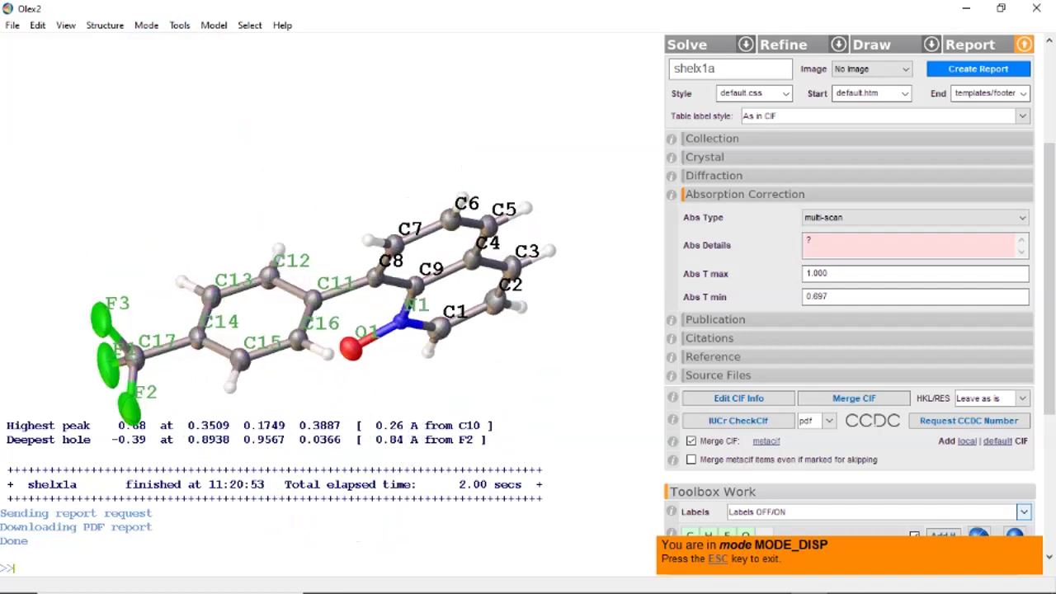
Step: Number the phenyl ring carbons C10 to C15 and the CF3 carbon C16, finishing the atom naming
left_click(315, 297)
left_click(270, 274)
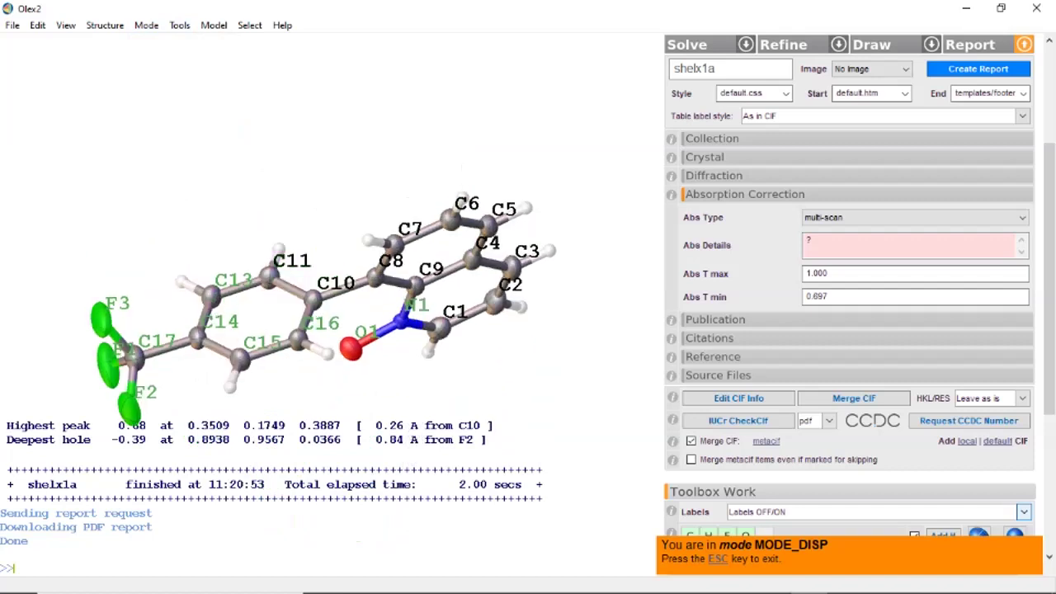
left_click(212, 280)
left_click(196, 336)
left_click(240, 356)
left_click(299, 338)
left_click(132, 355)
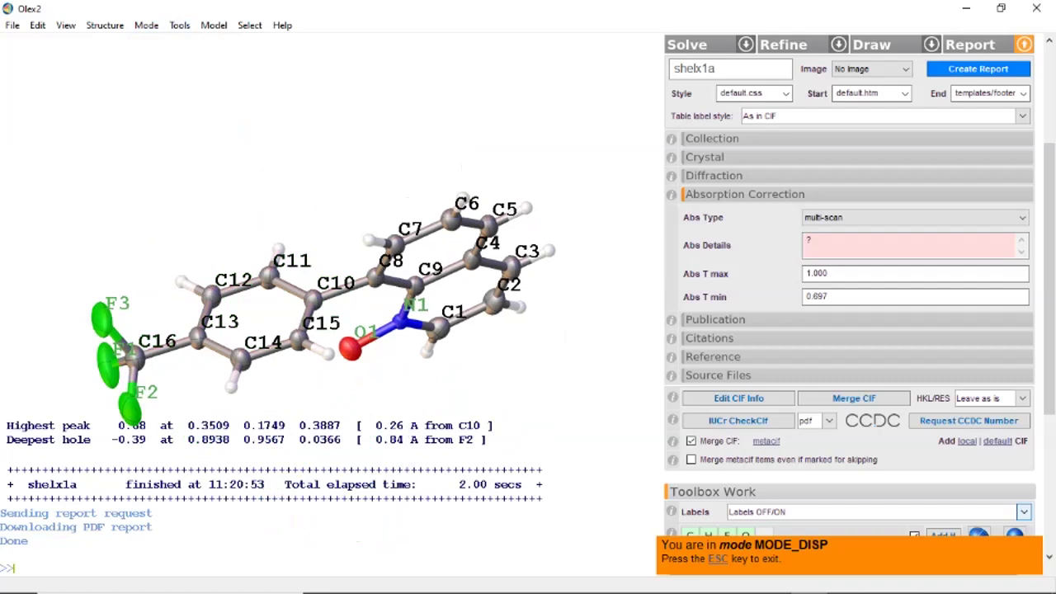
key("Escape")
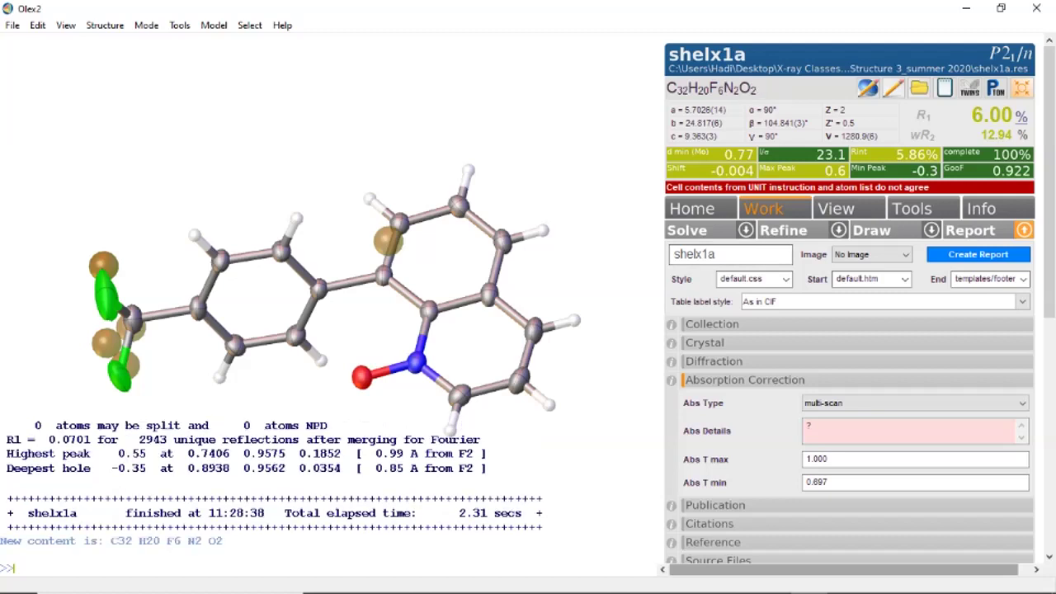
Step: Edit the refinement instructions and set the Z value on the ZERR line to 4
left_click(38, 24)
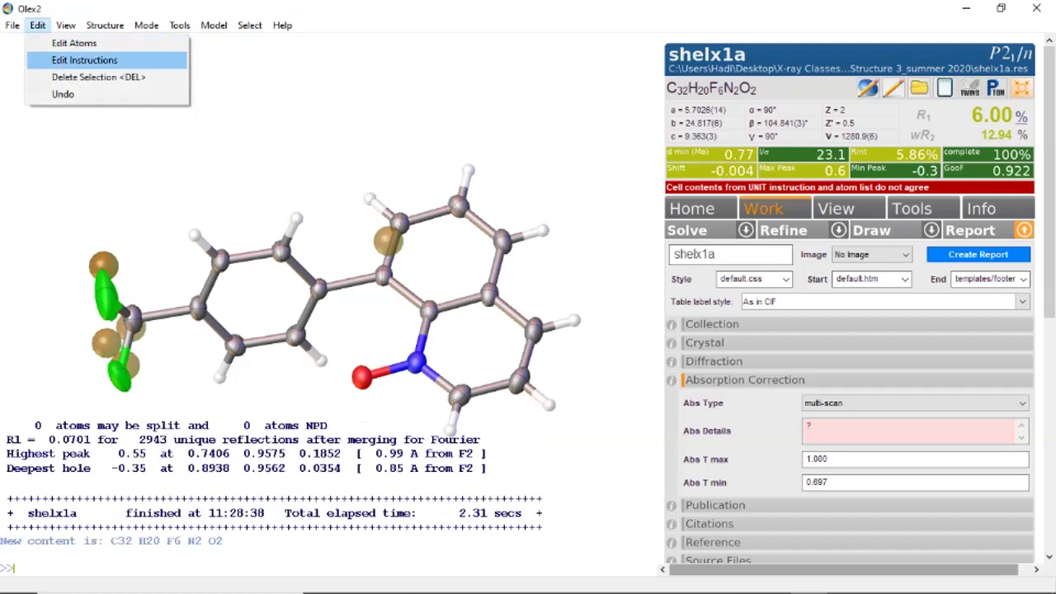
left_click(84, 60)
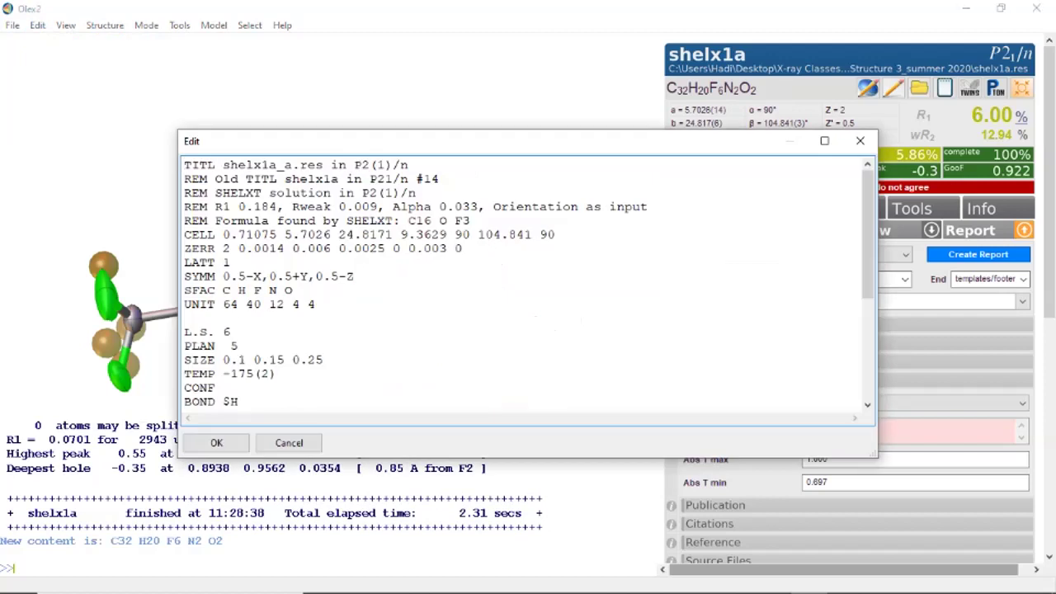
left_click_drag(363, 142, 414, 112)
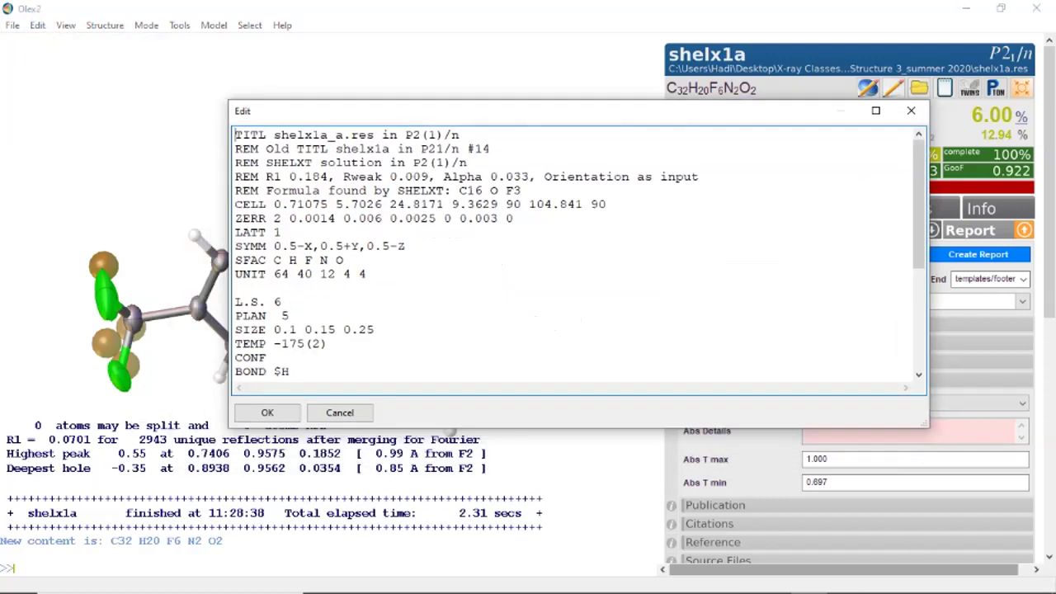
key("shift+Right")
key("shift+Right")
key("shift+Right")
key("shift+Right")
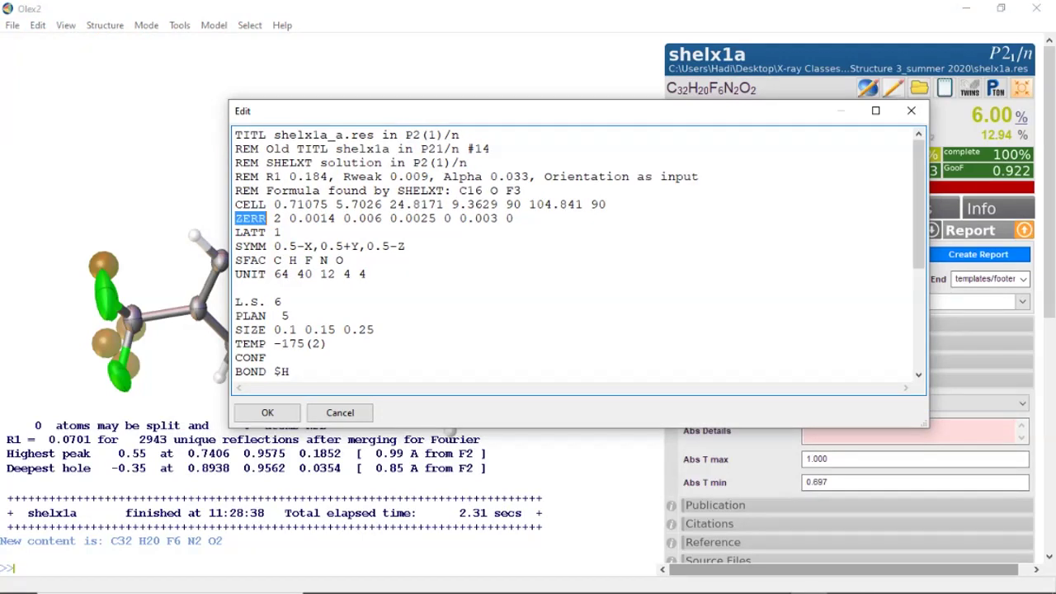
left_click(274, 218)
key("shift+Right")
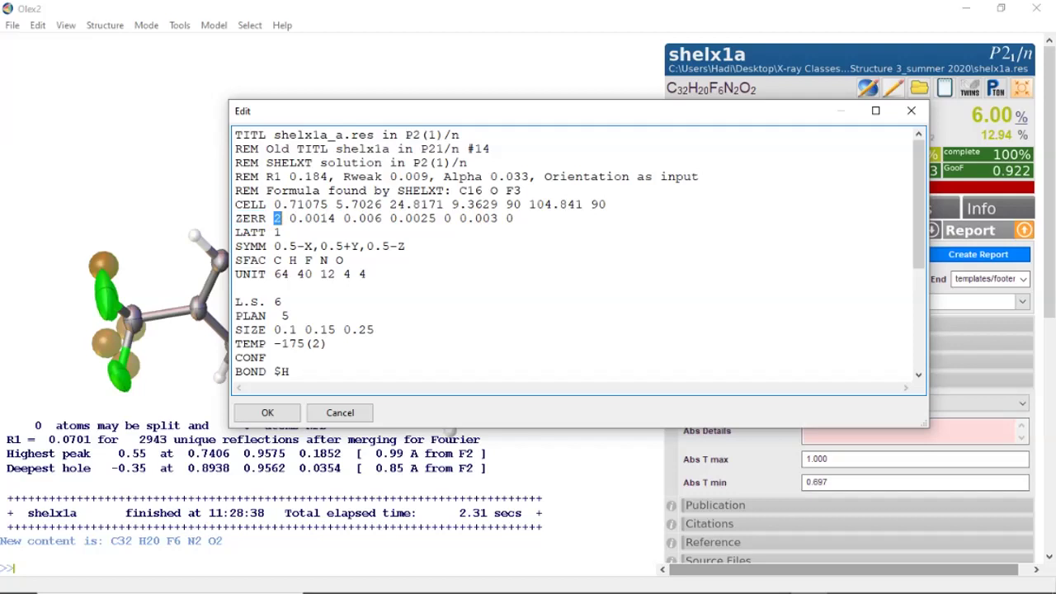
type("4")
key("Left")
key("shift+Right")
key("Right")
Step: Set the second WGHT parameter to 1.5 and accept the edited instructions
scroll(578, 256, "down", 1)
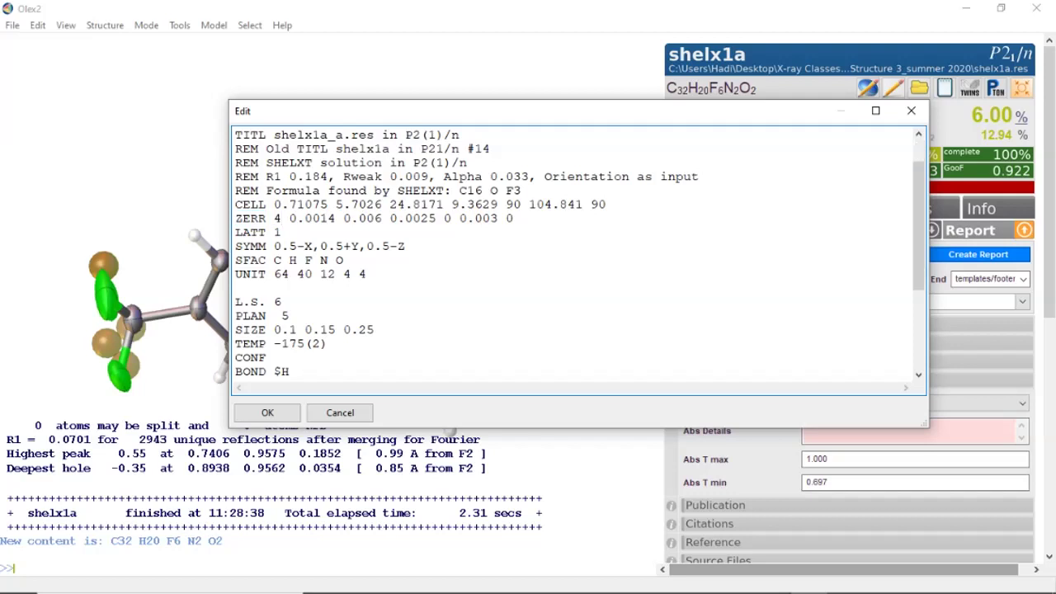
scroll(578, 256, "down", 3)
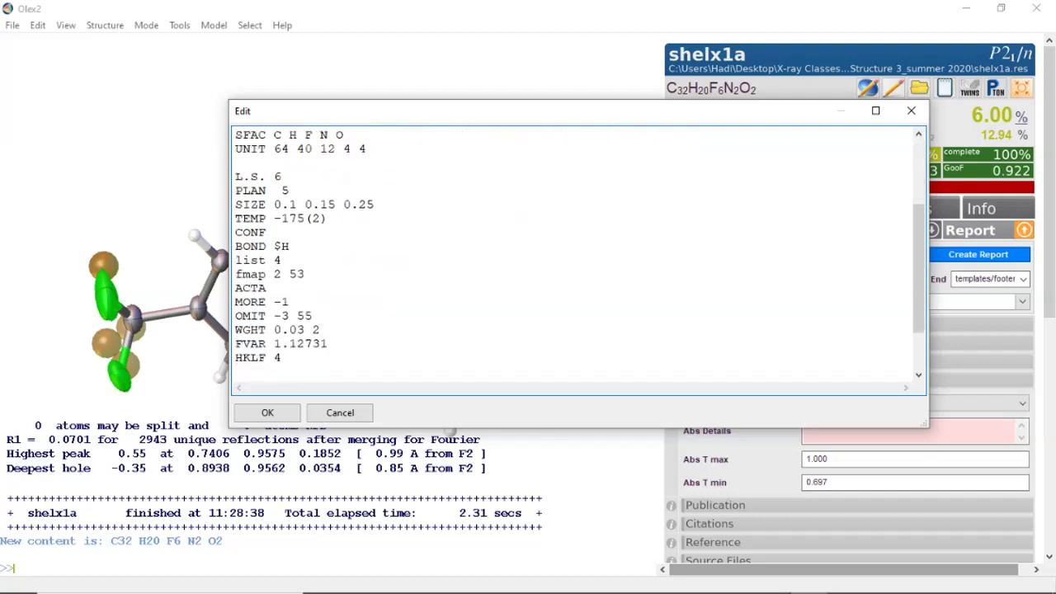
double_click(316, 330)
type("1.5")
left_click(267, 412)
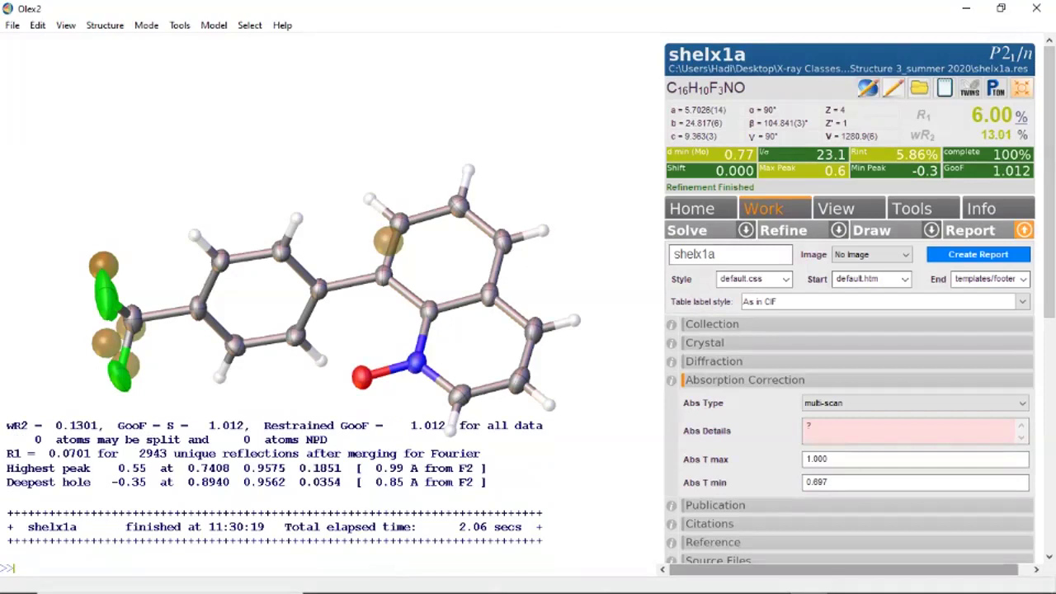
Step: Review the updated checkCIF report for shelx1a, comparing calculated and reported formula, Z and density, and reading the level C and G alerts
scroll(850, 330, "down", 3)
scroll(850, 330, "down", 1)
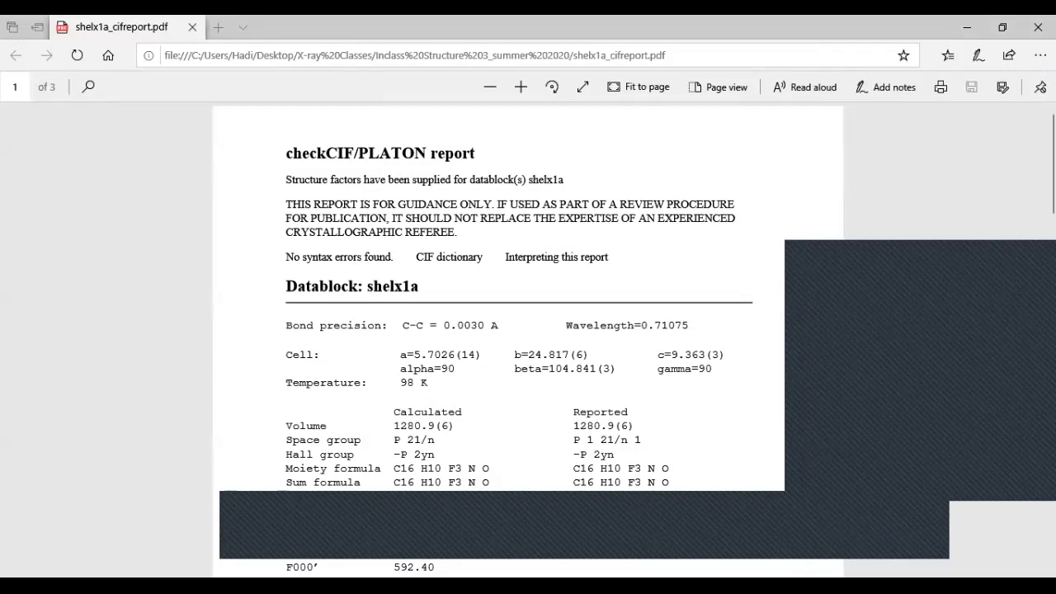
scroll(528, 330, "down", 1)
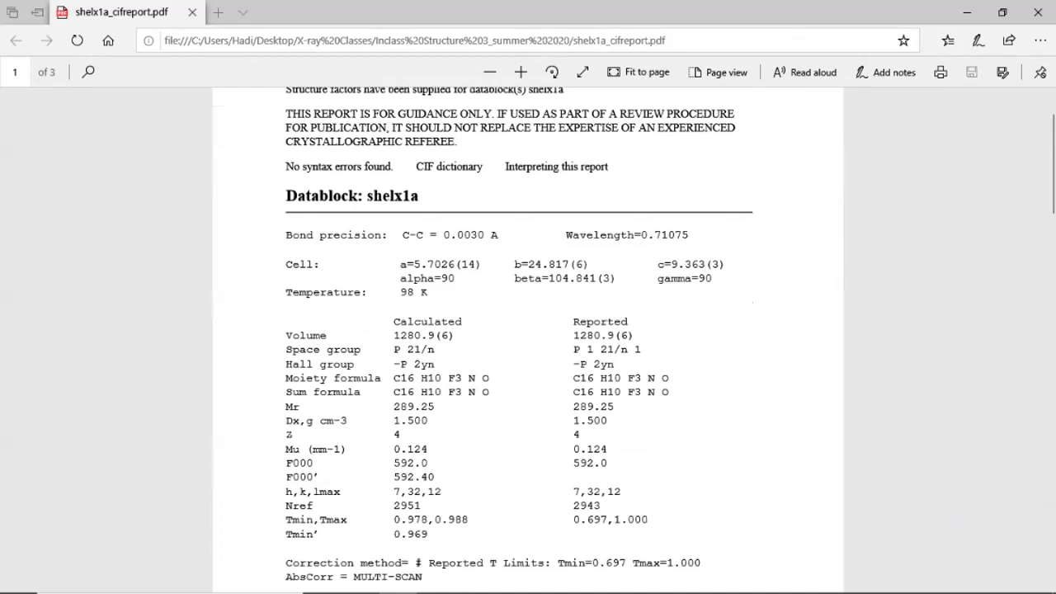
scroll(528, 338, "down", 5)
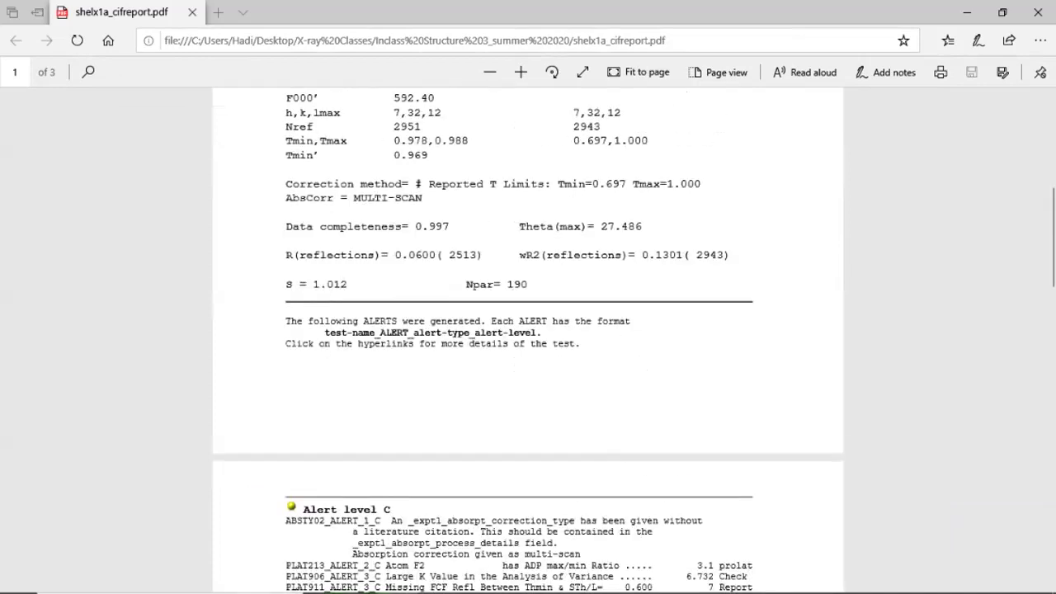
scroll(529, 338, "down", 2)
scroll(528, 339, "up", 1)
scroll(528, 338, "down", 1)
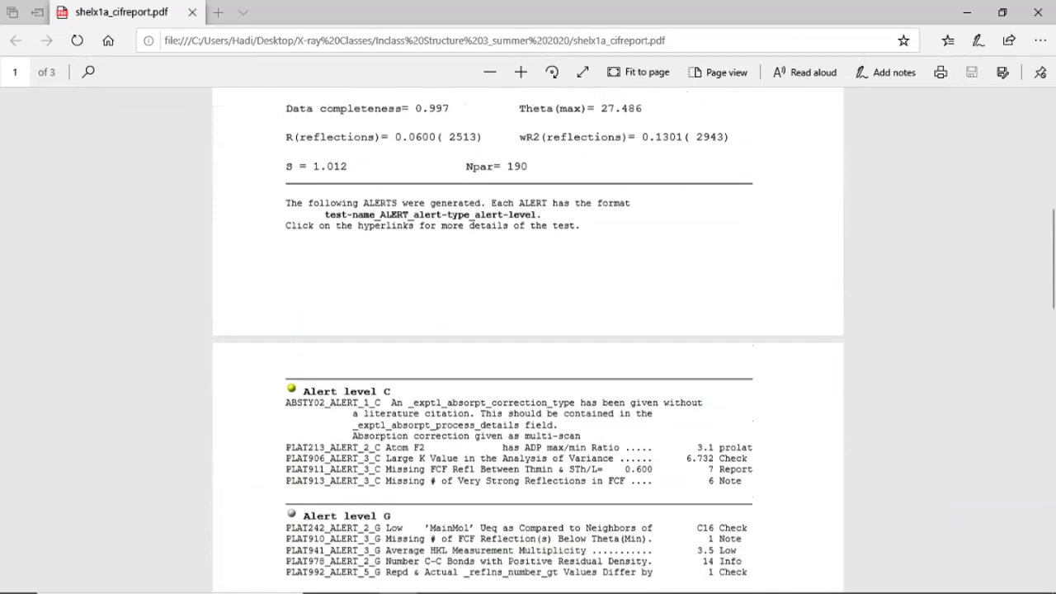
scroll(528, 339, "down", 1)
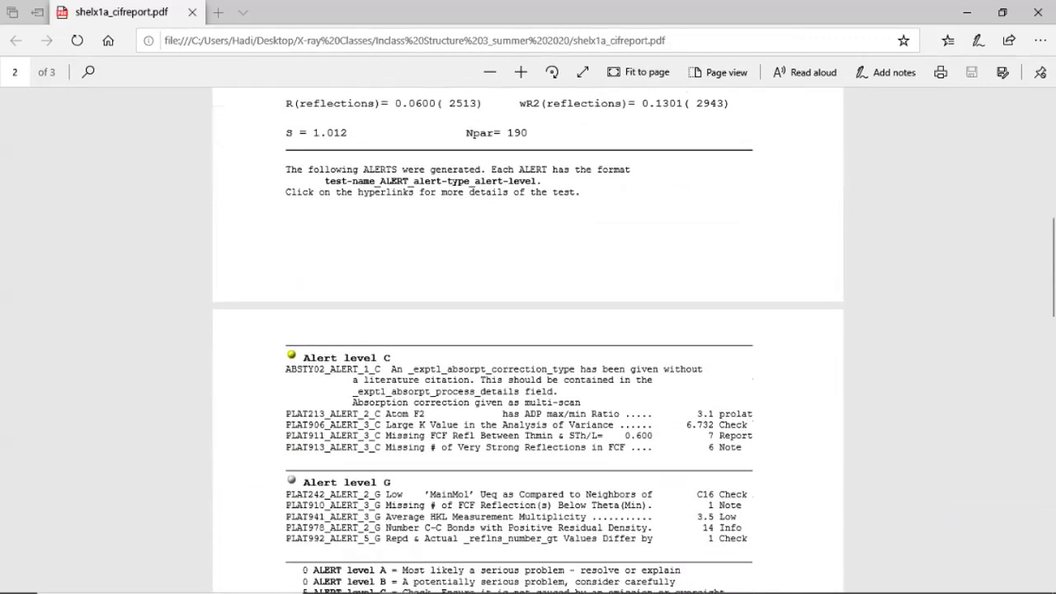
scroll(528, 339, "down", 2)
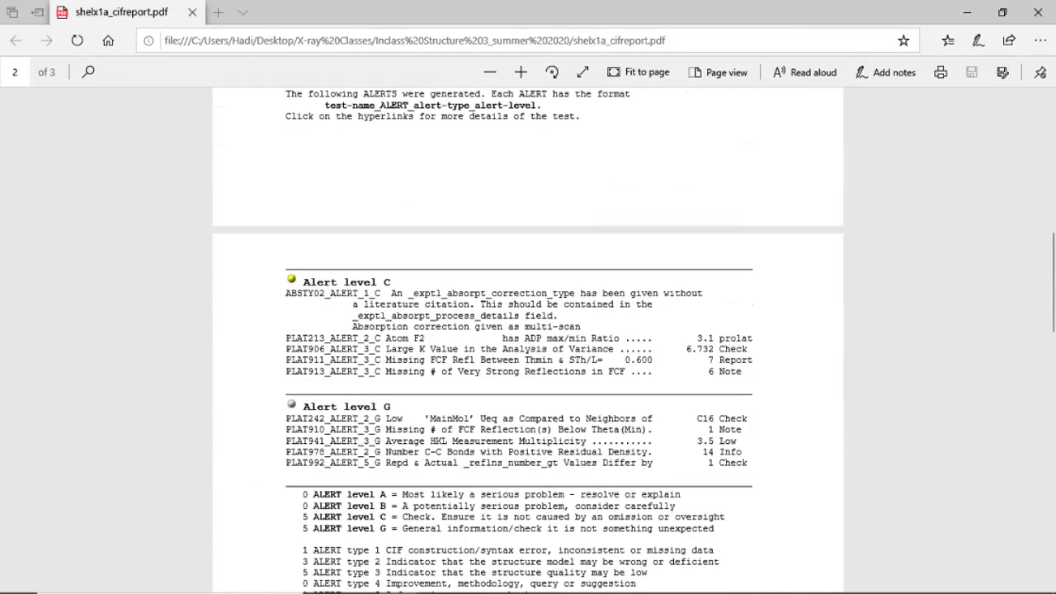